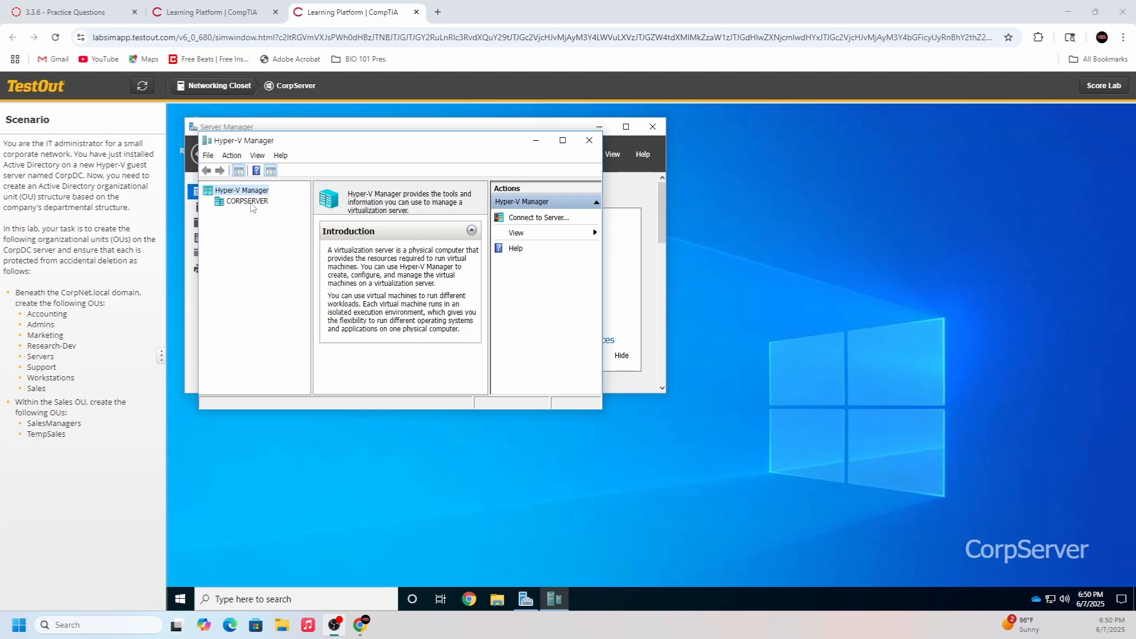
Step: Connect to the CorpDC virtual machine on CORPSERVER and open Active Directory Users and Computers inside it
click(251, 203)
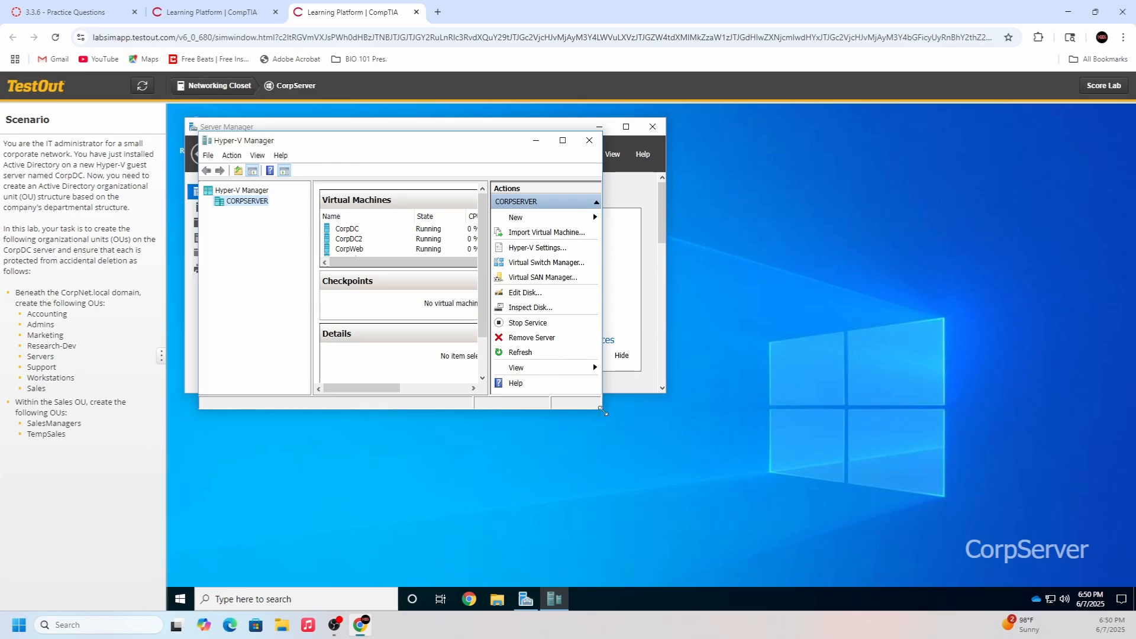
drag(601, 408, 898, 413)
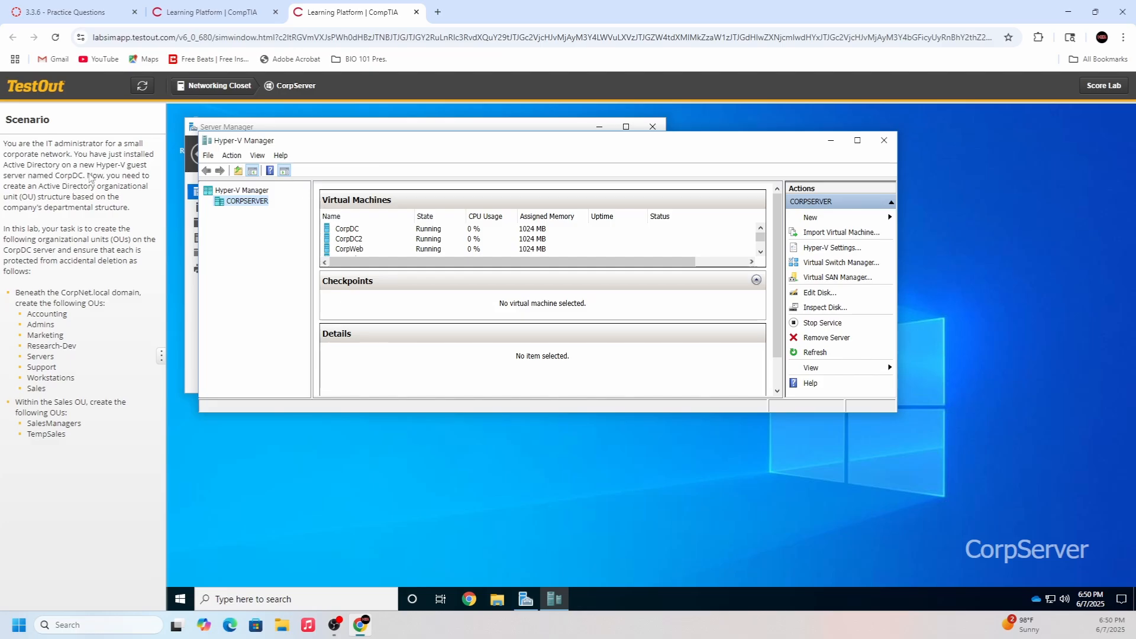
right_click(385, 236)
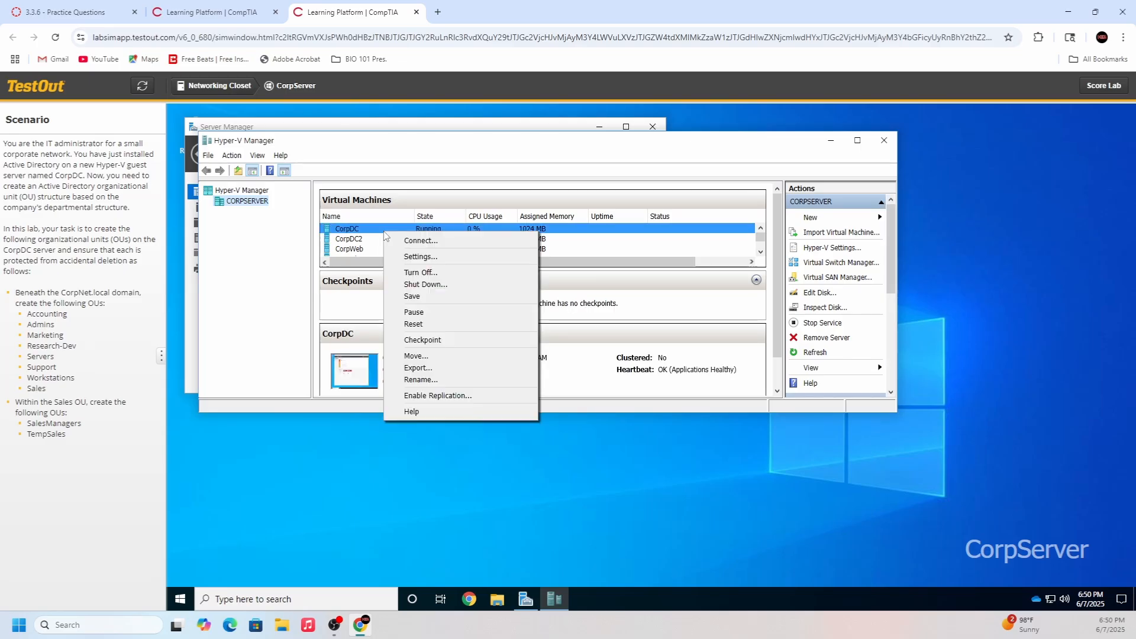
click(366, 235)
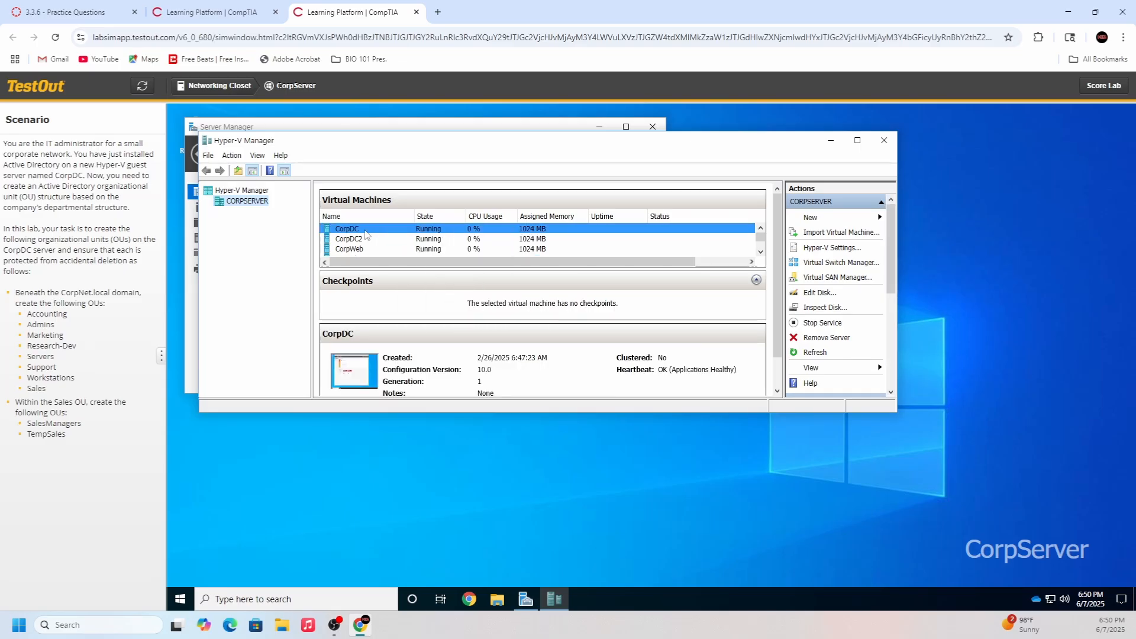
double_click(366, 235)
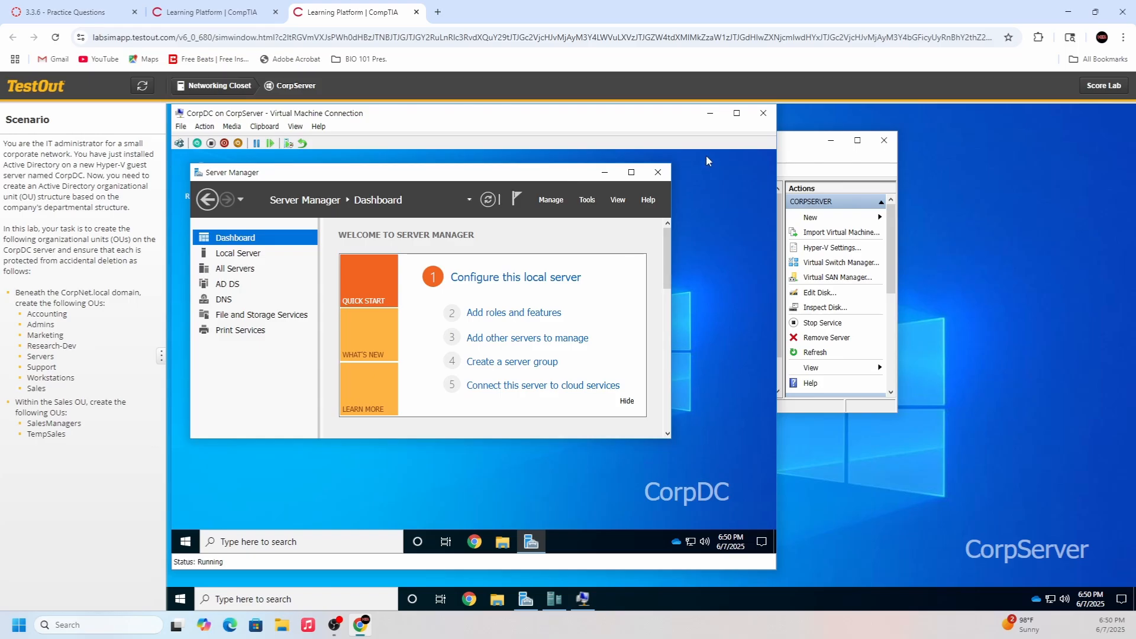
drag(667, 121, 697, 133)
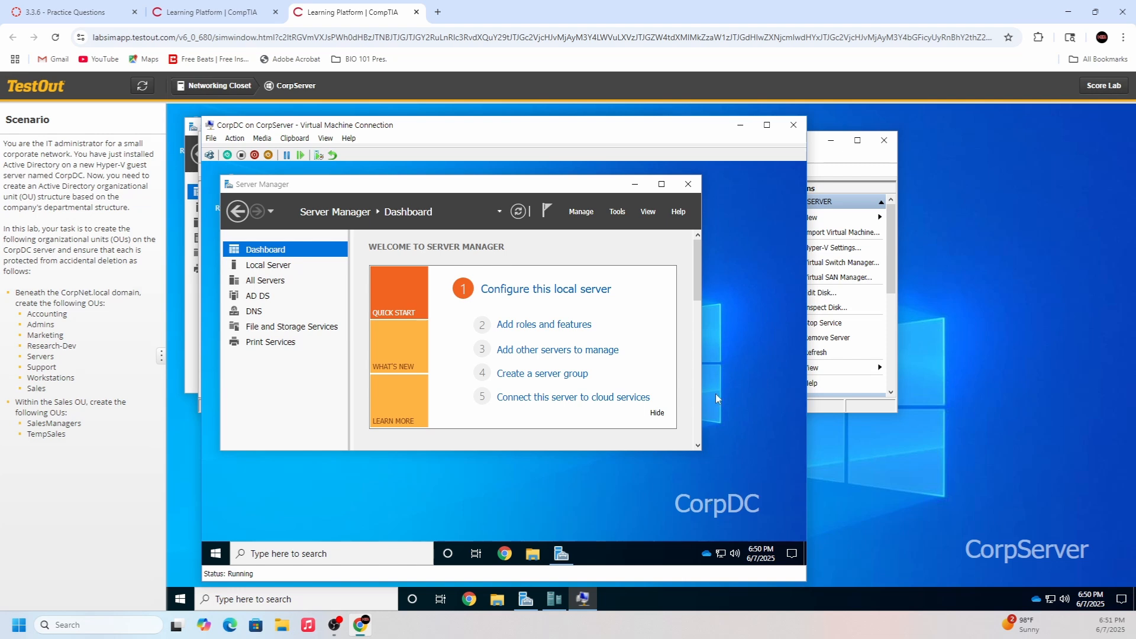
click(615, 213)
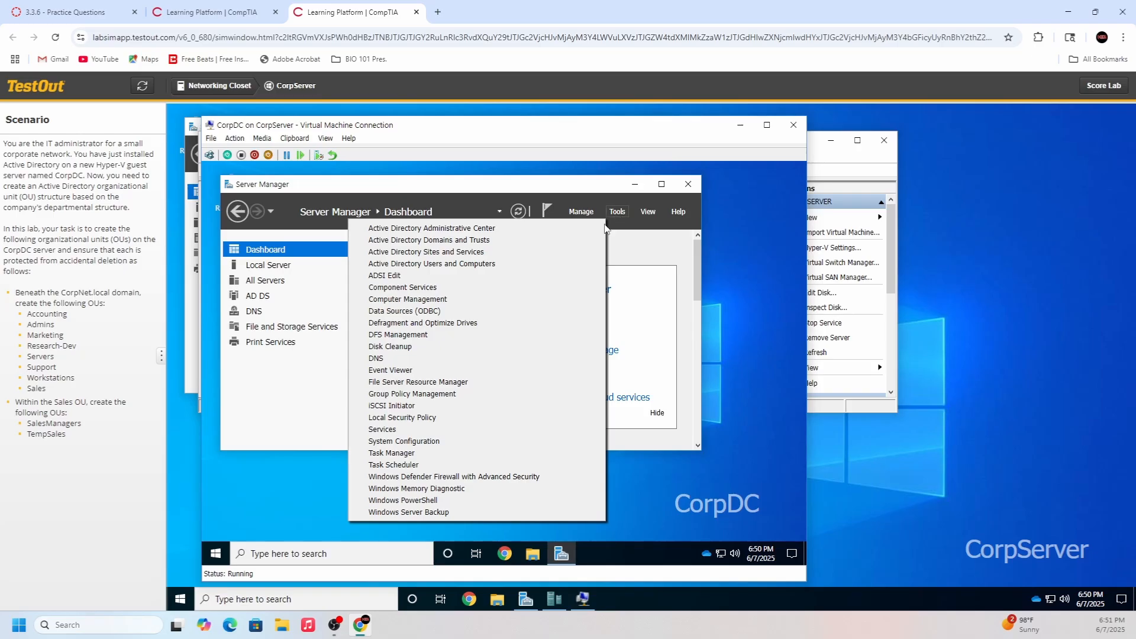
click(453, 268)
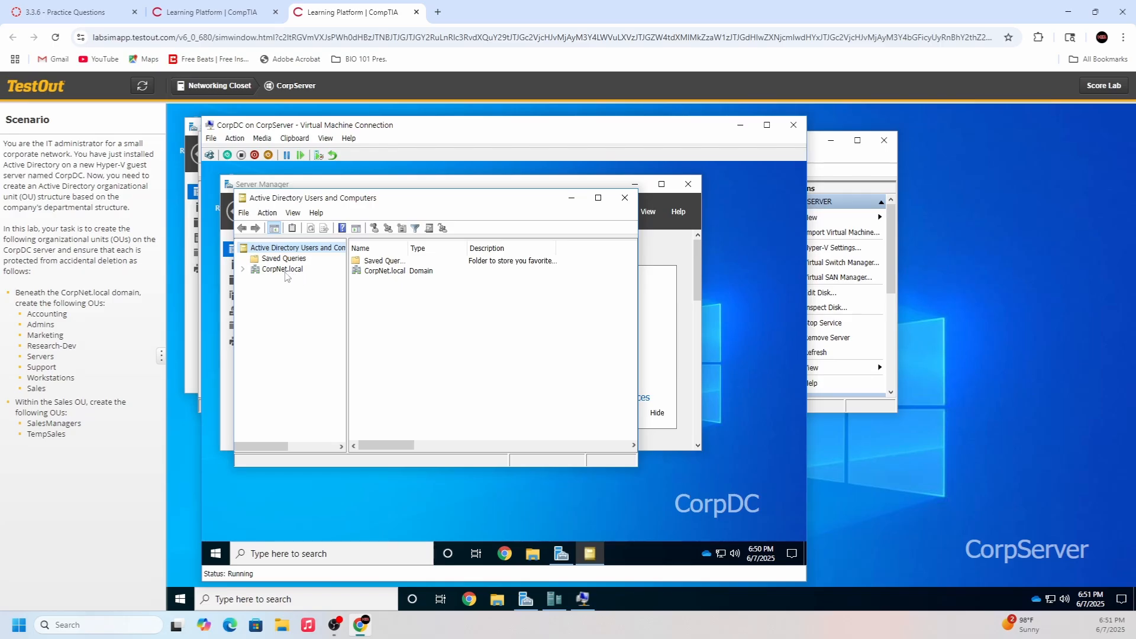
Step: Create an organizational unit named Accounting beneath the CorpNet.local domain, protected from accidental deletion
click(284, 270)
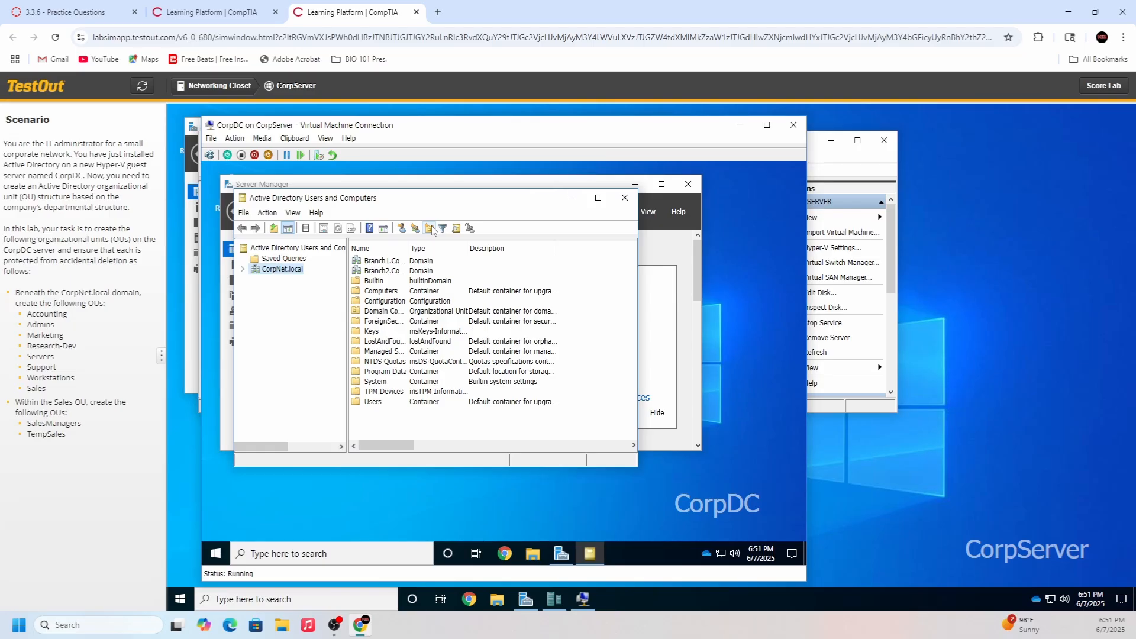
click(430, 229)
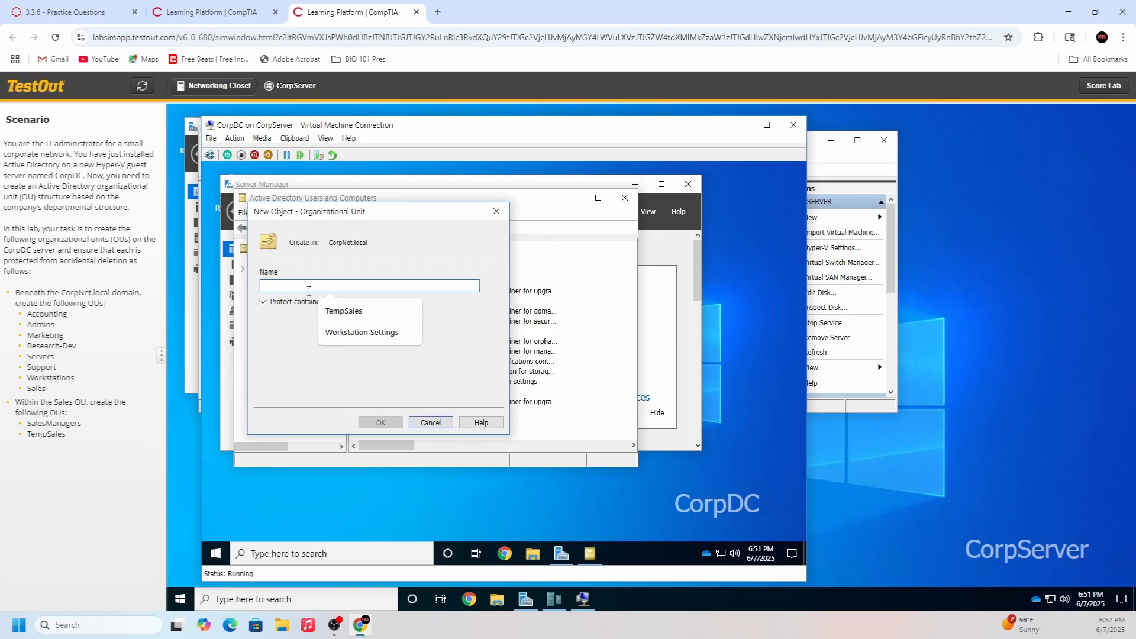
text(Accounting)
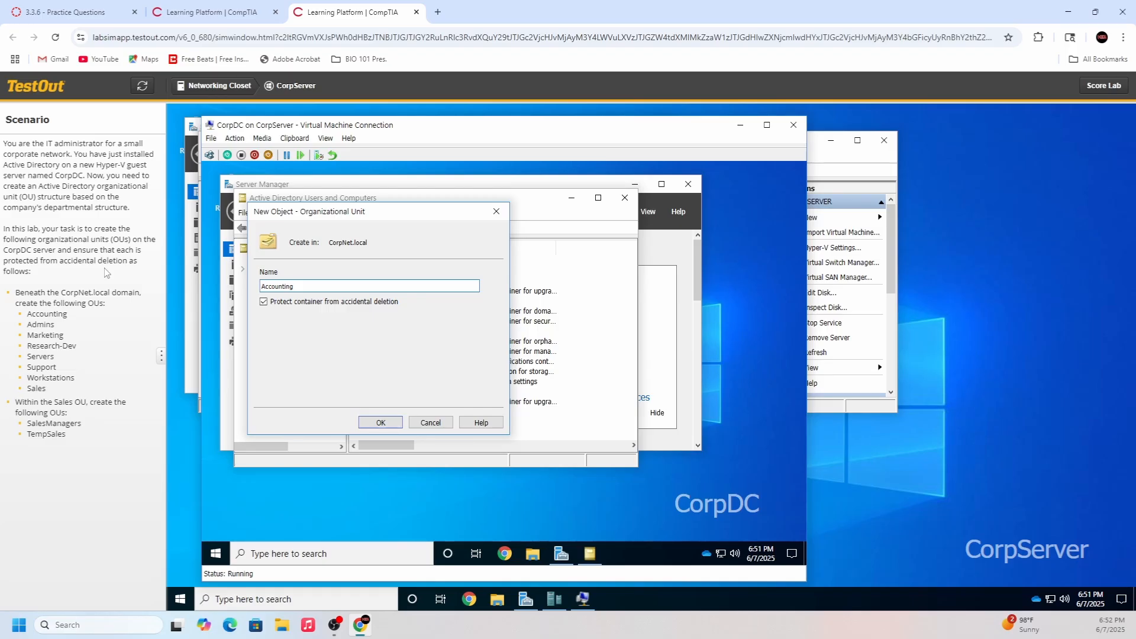
click(381, 423)
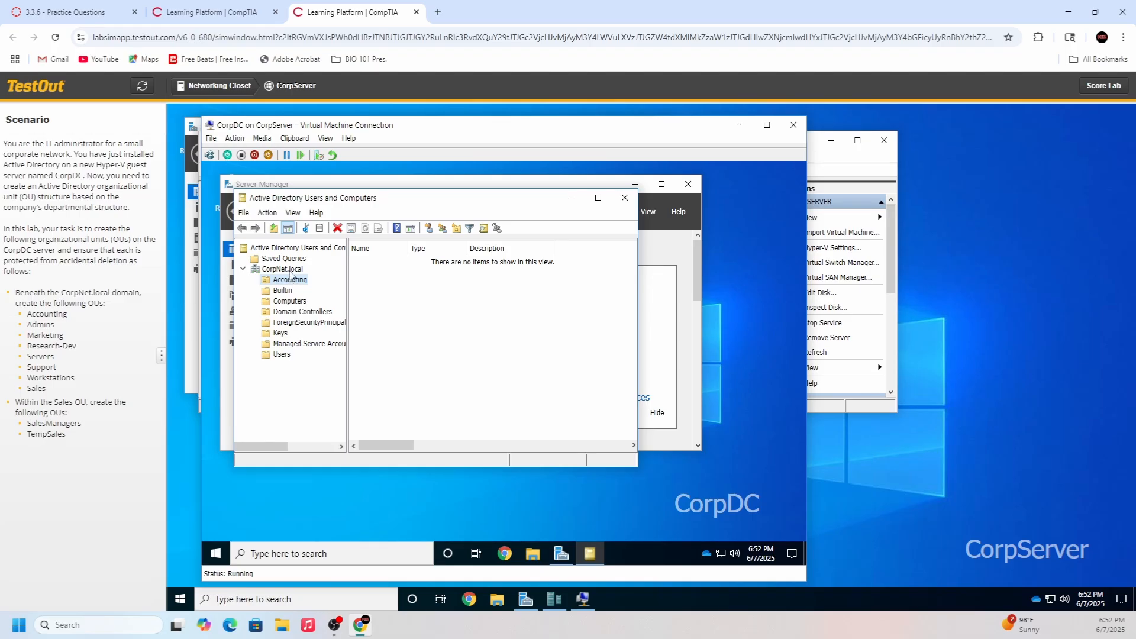
Step: Create an organizational unit named Admins beneath the CorpNet.local domain, protected from accidental deletion
click(285, 270)
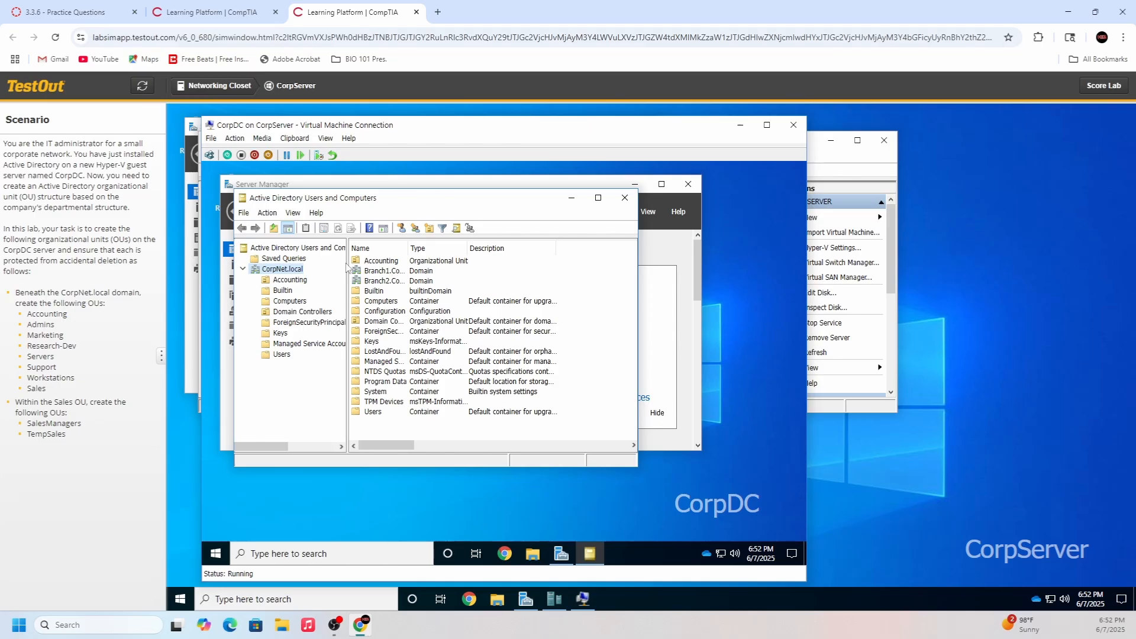
click(429, 229)
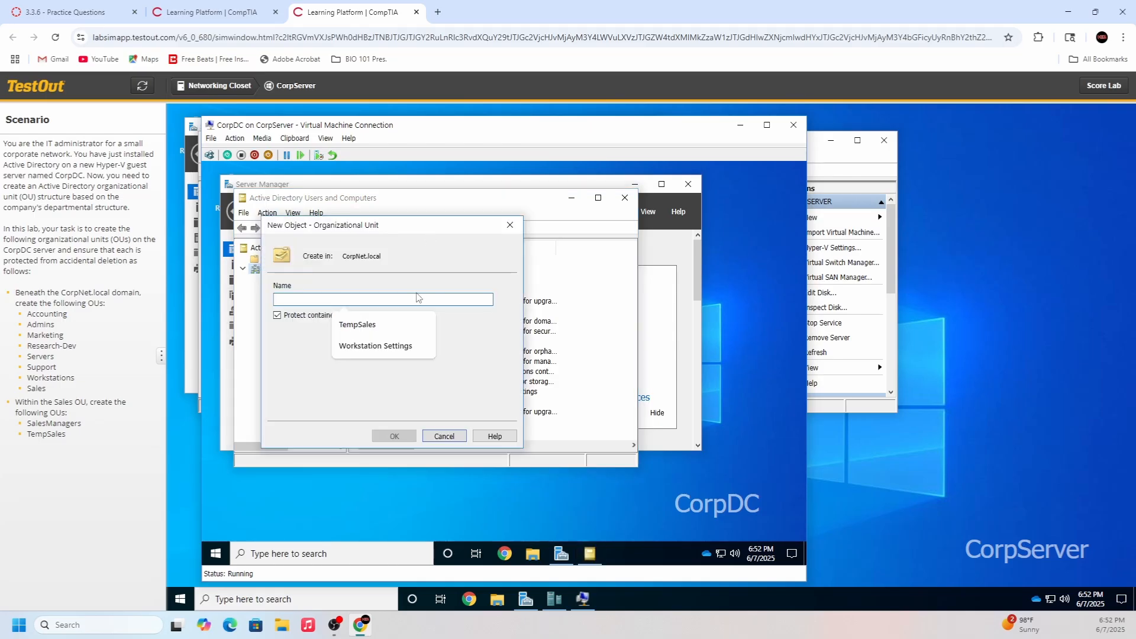
text(Admins)
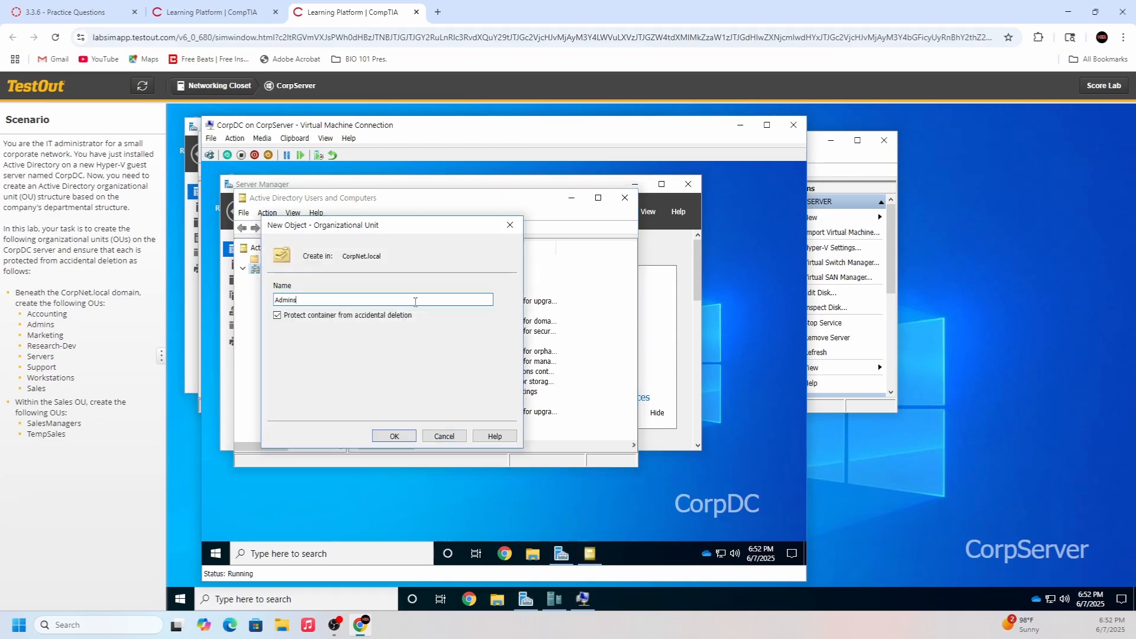
click(405, 436)
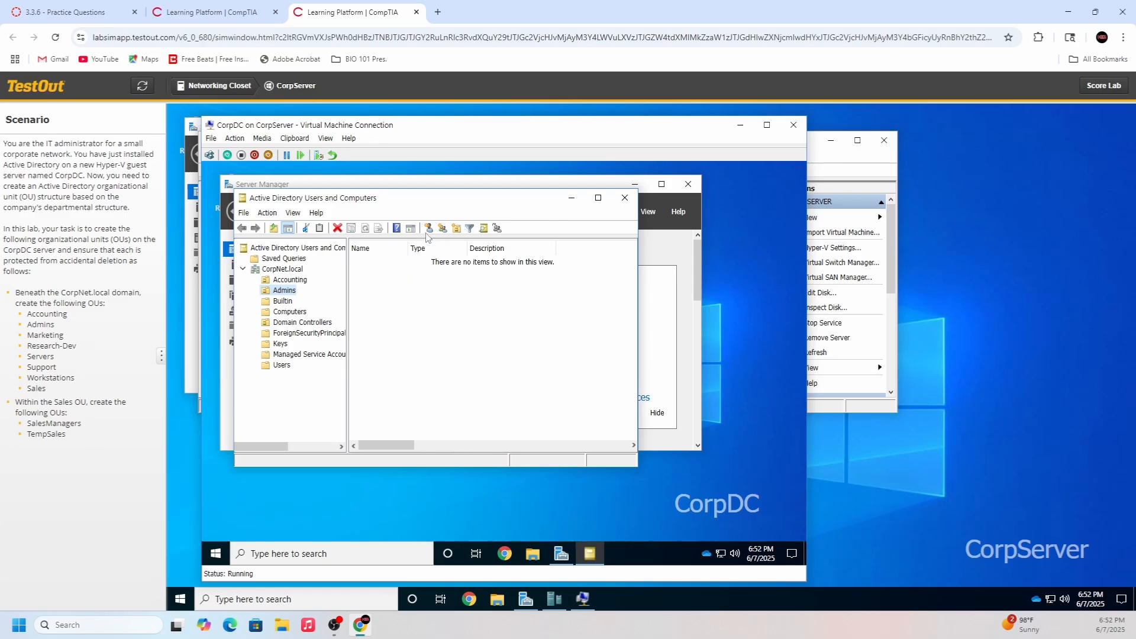
Step: Create a protected organizational unit named Marketing inside the Admins OU
click(455, 228)
text(Marketing)
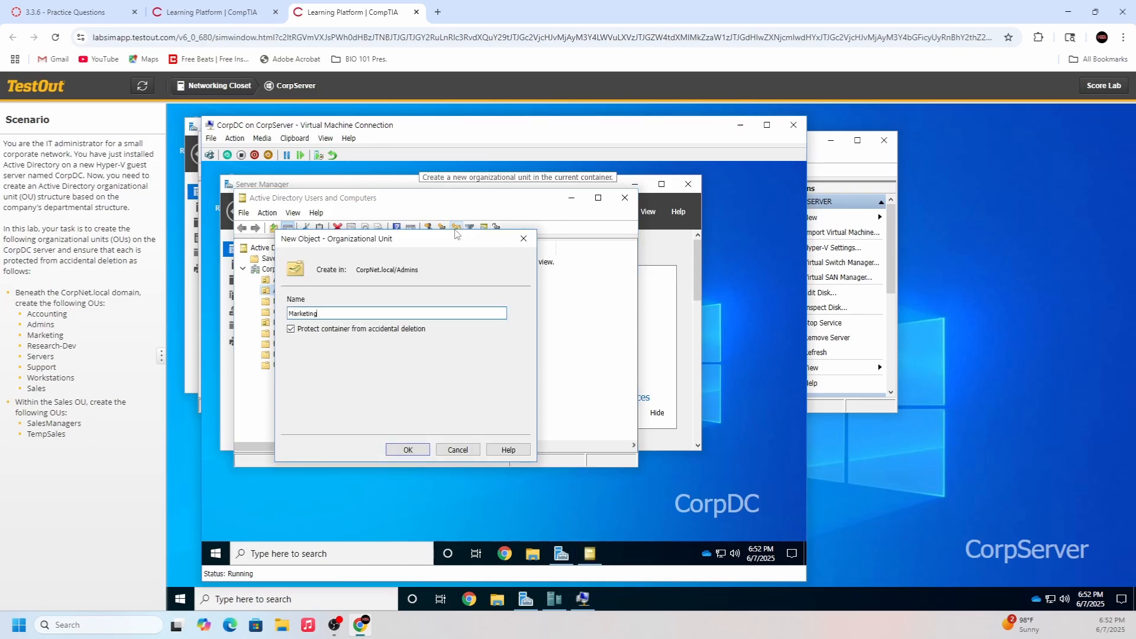
key(Return)
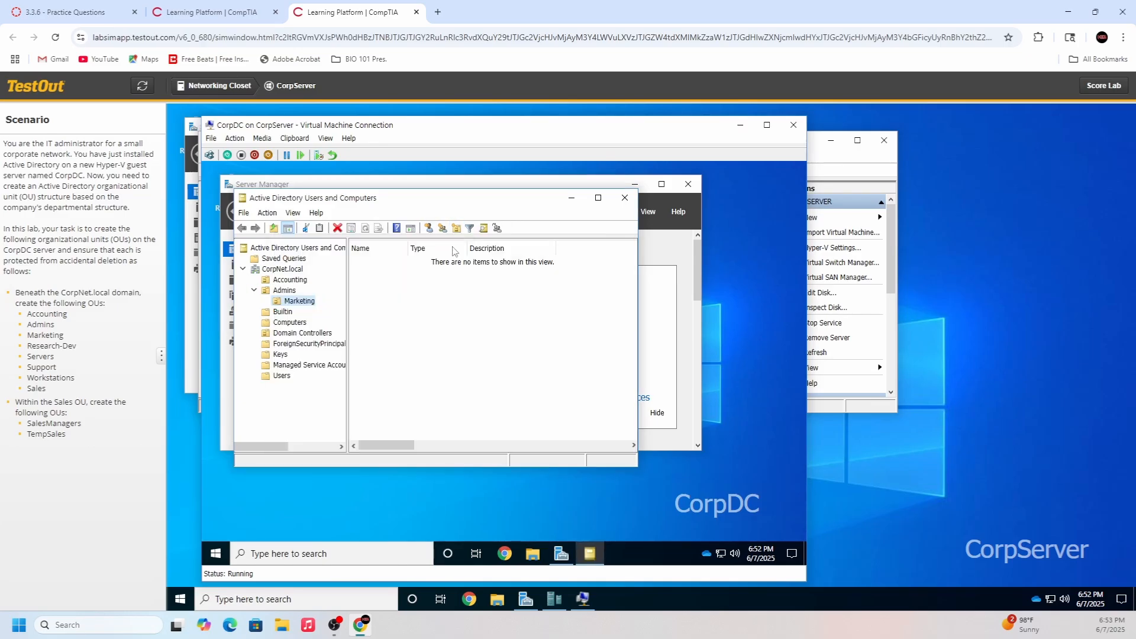
Step: Try to delete the Marketing organizational unit nested inside the Admins OU
click(289, 269)
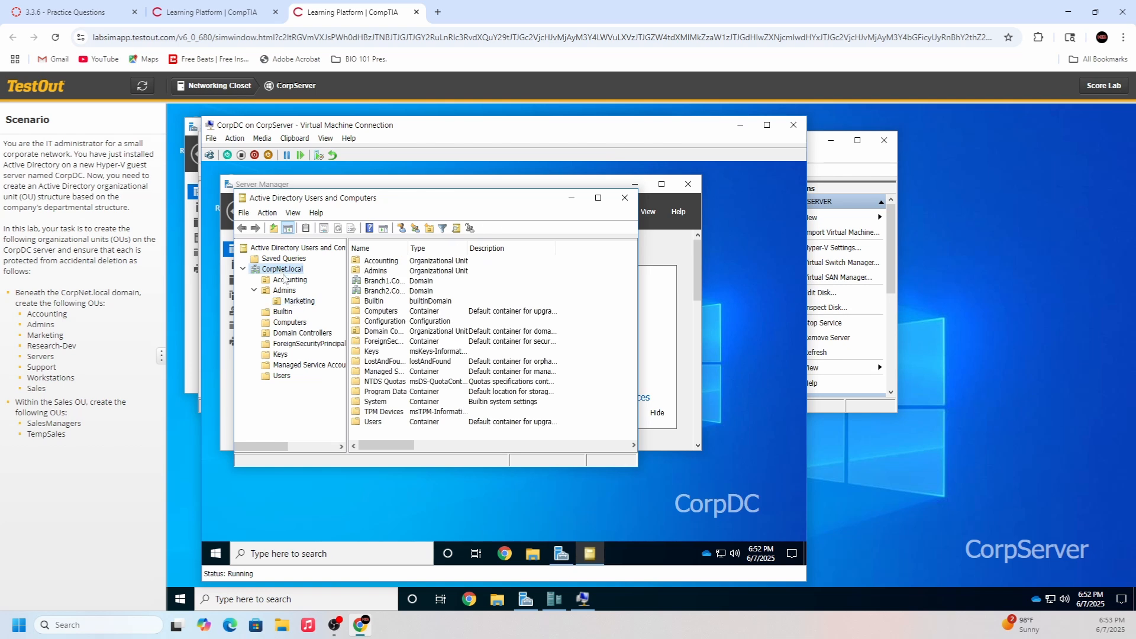
click(299, 303)
right_click(298, 303)
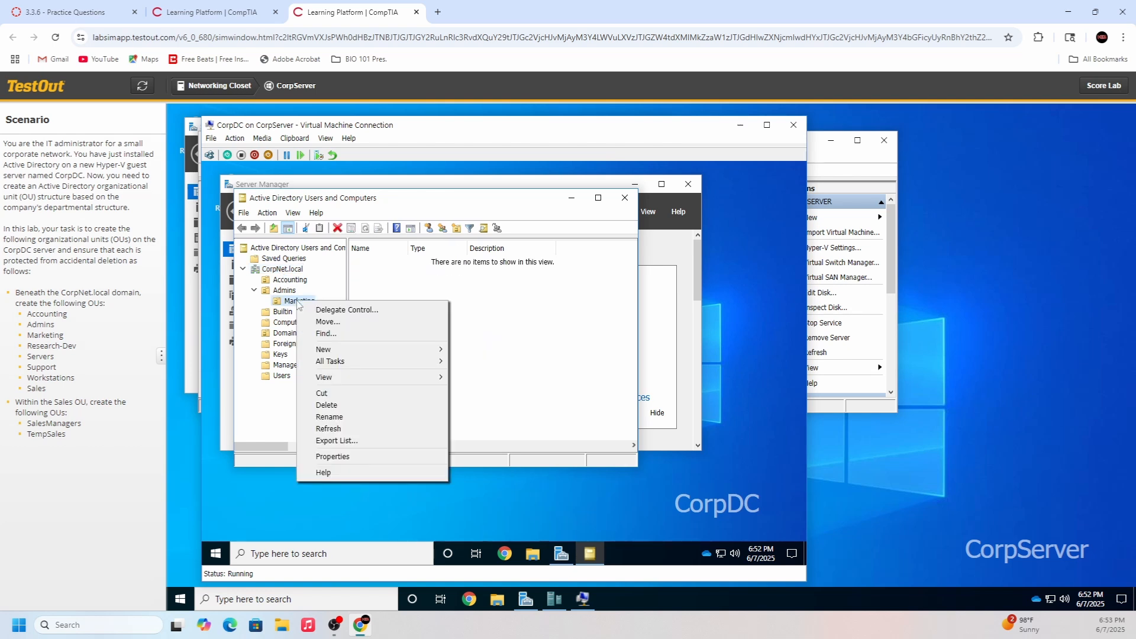
click(351, 405)
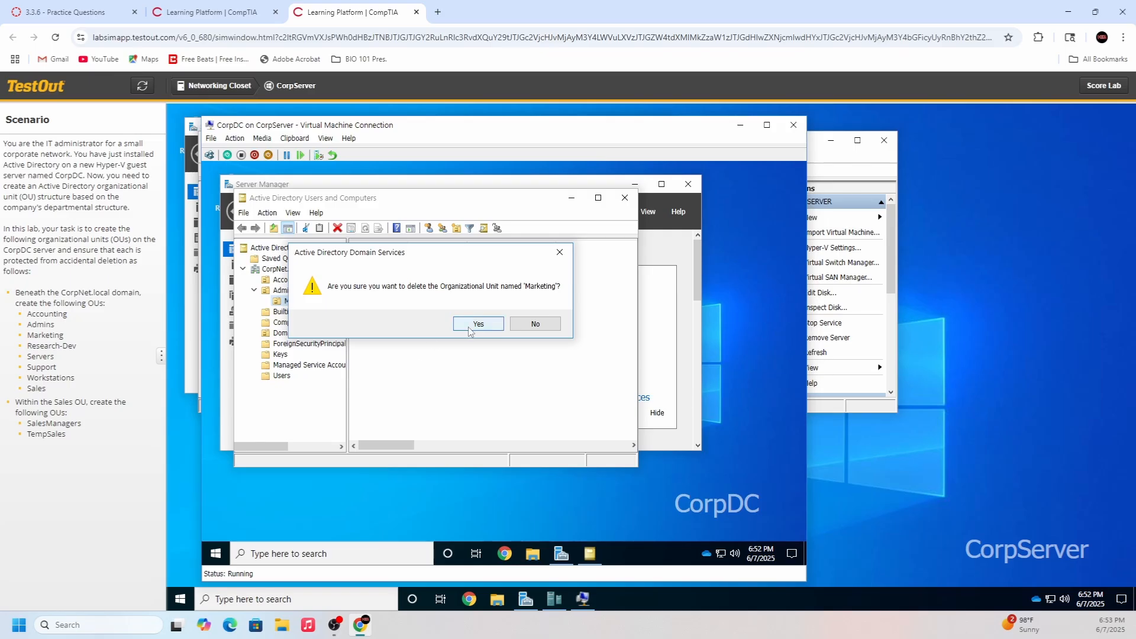
click(487, 326)
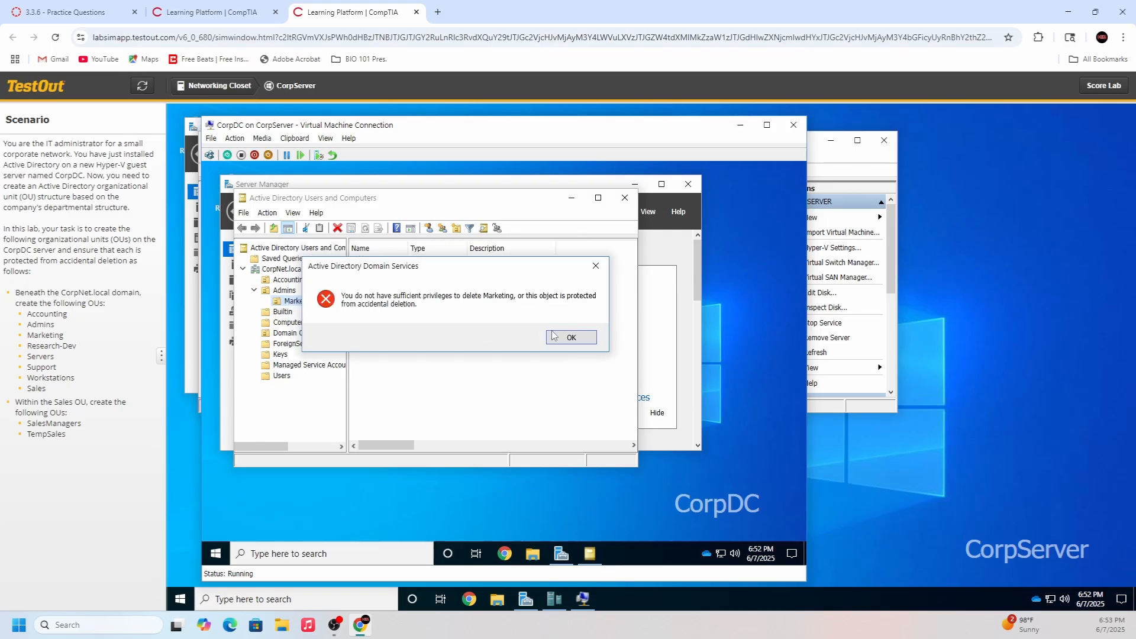
click(571, 337)
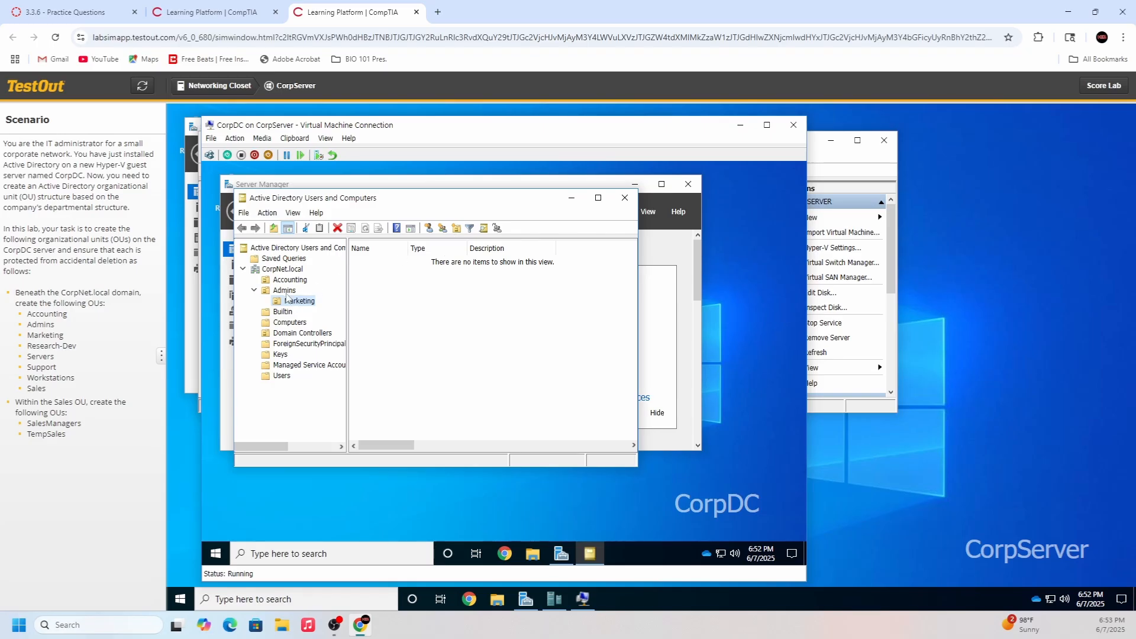
Step: Create an organizational unit named Marketing directly beneath the CorpNet.local domain, protected from accidental deletion
click(281, 270)
click(427, 228)
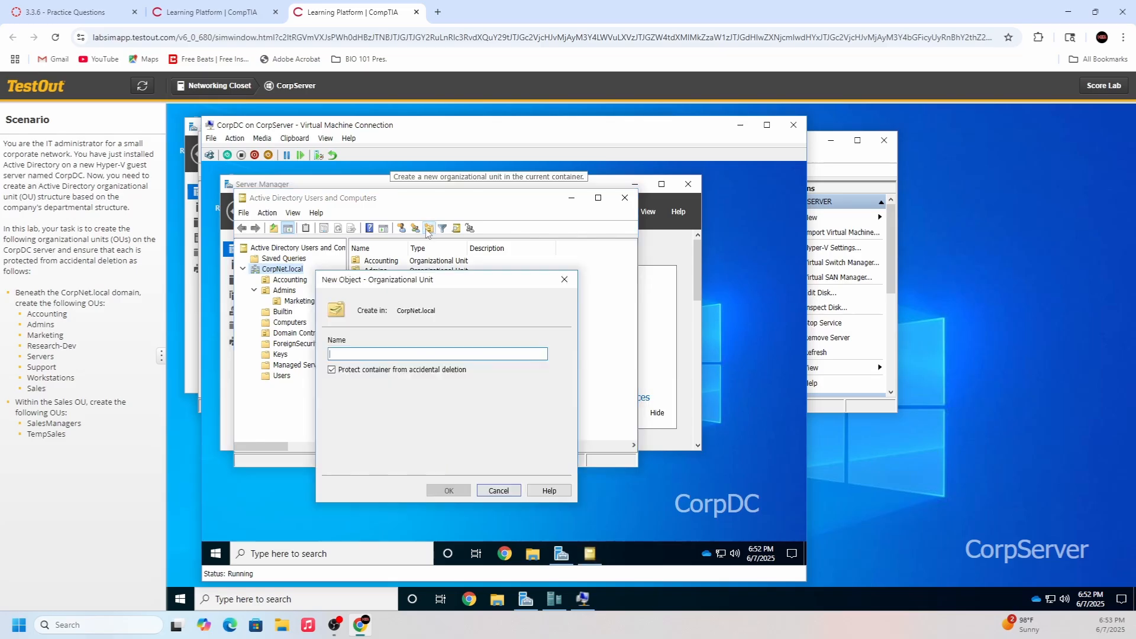
text(Marketing)
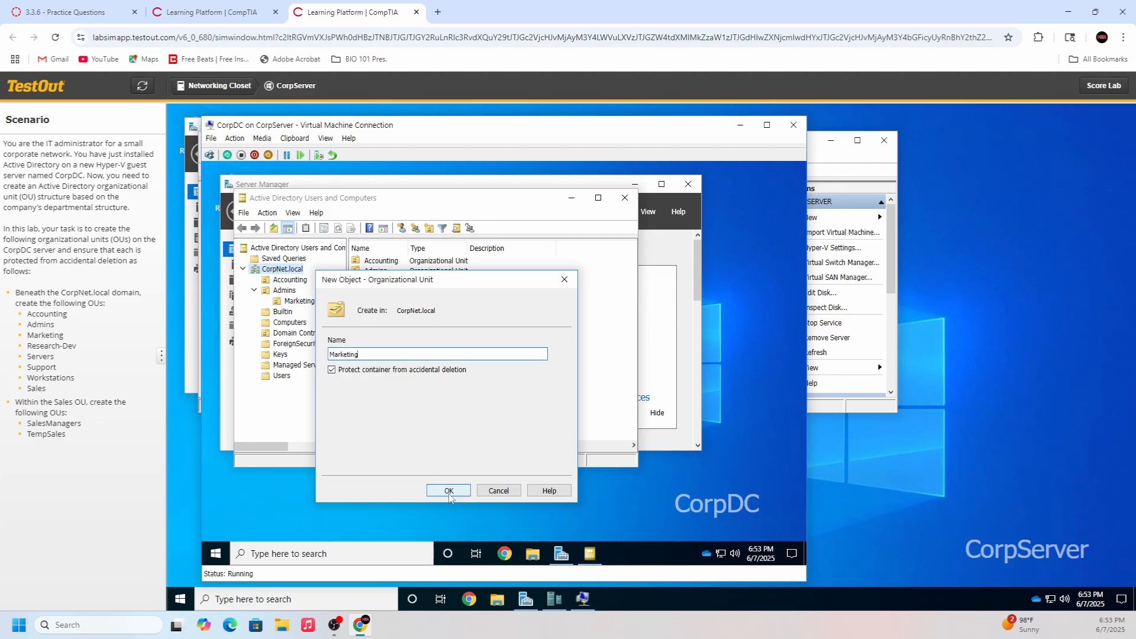
click(449, 491)
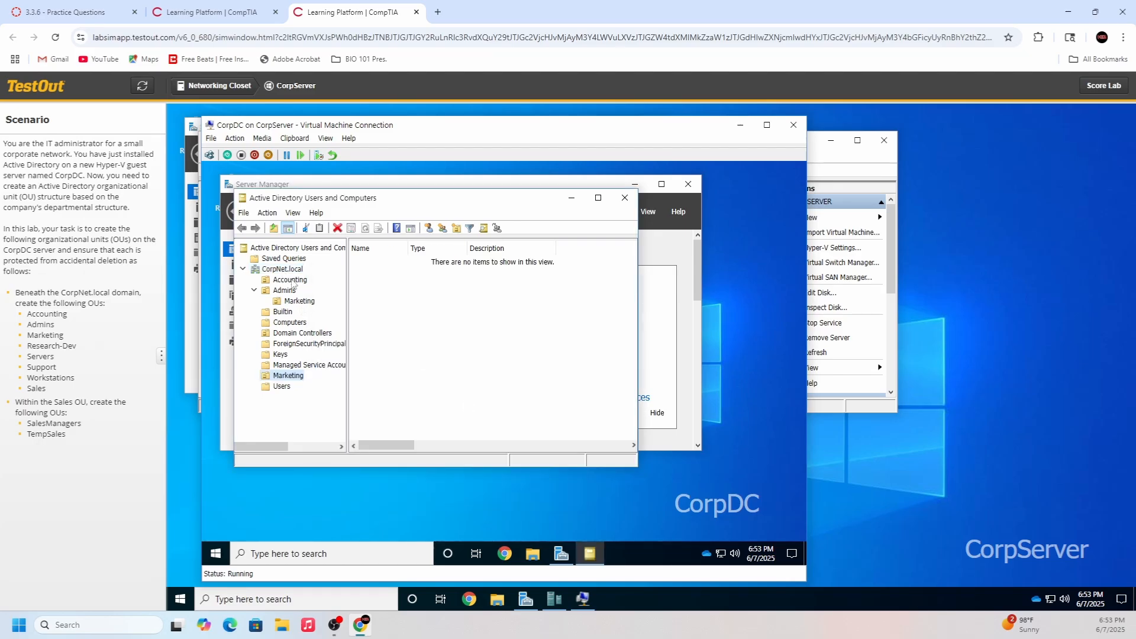
Step: Create a protected organizational unit named Research0Dev beneath the CorpNet.local domain
click(284, 269)
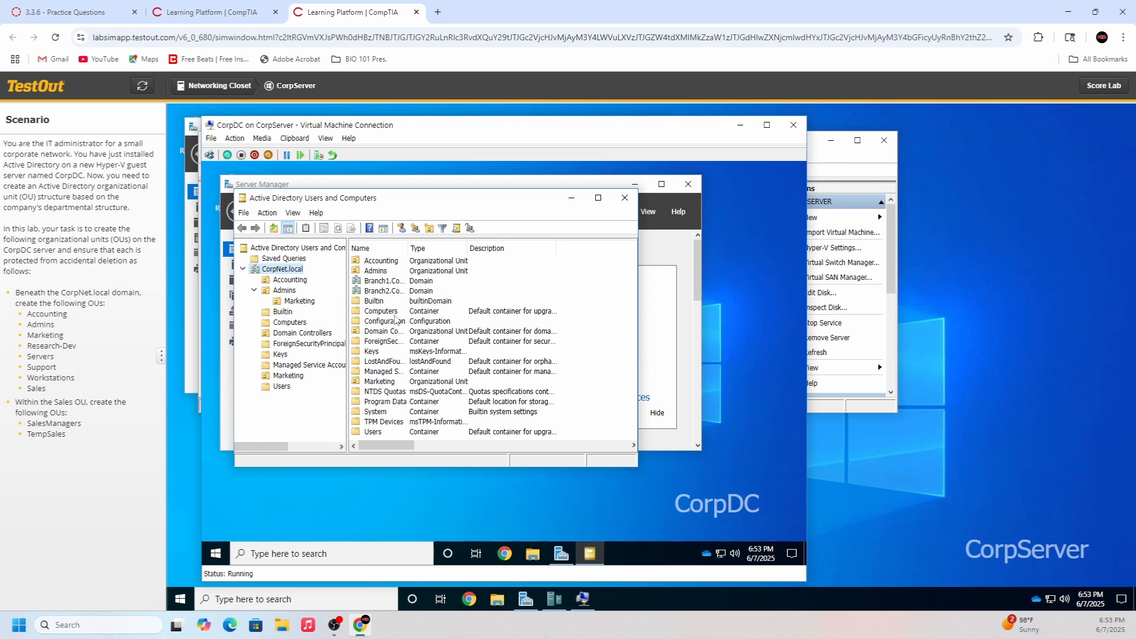
click(429, 228)
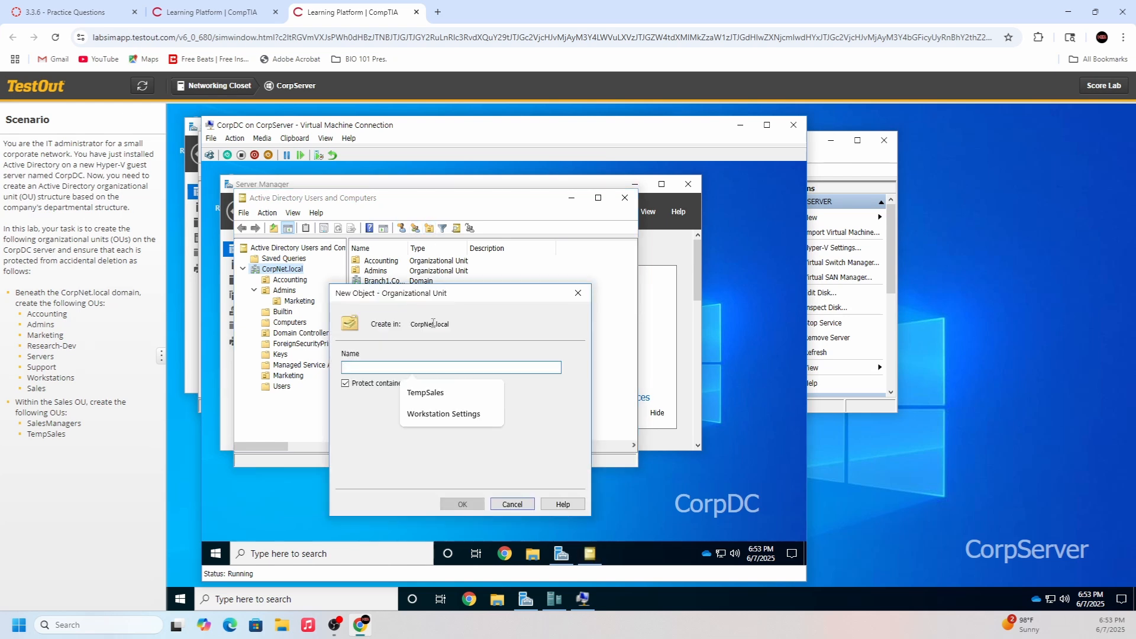
text(Research0Dev)
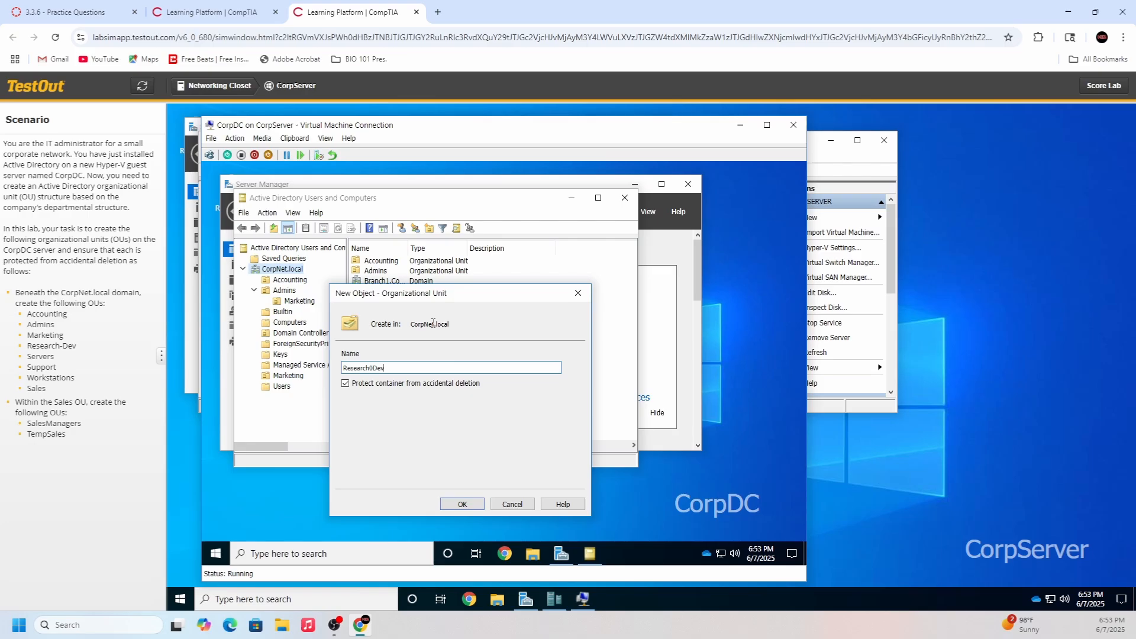
key(Return)
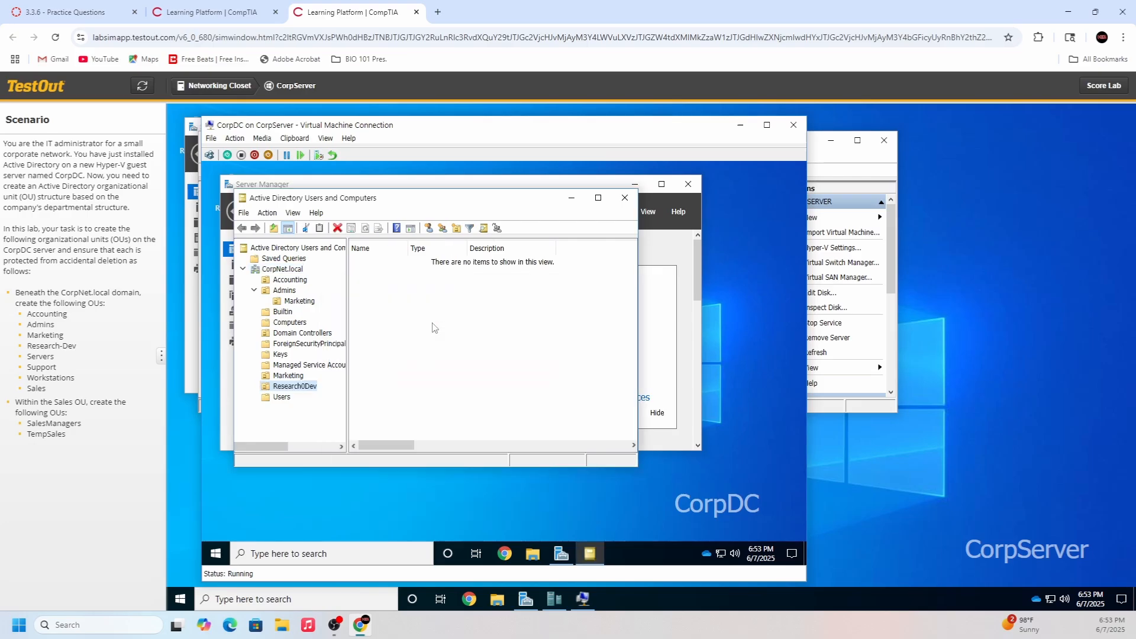
Step: Create an organizational unit named Research-Dev beneath the CorpNet.local domain, protected from accidental deletion
click(282, 269)
click(429, 229)
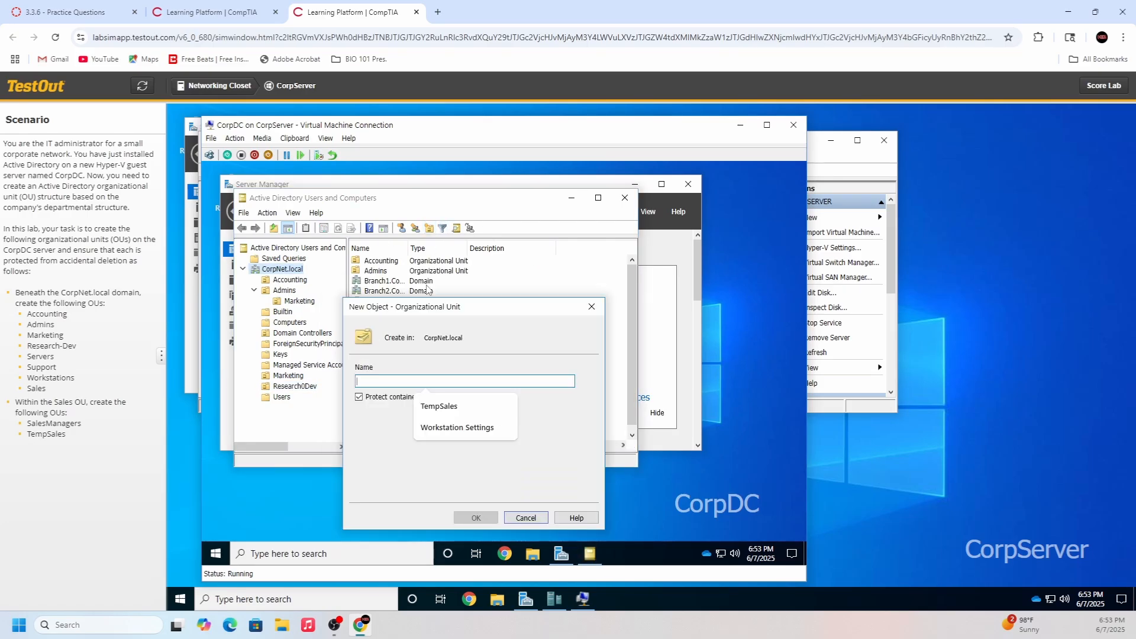
text(Resear)
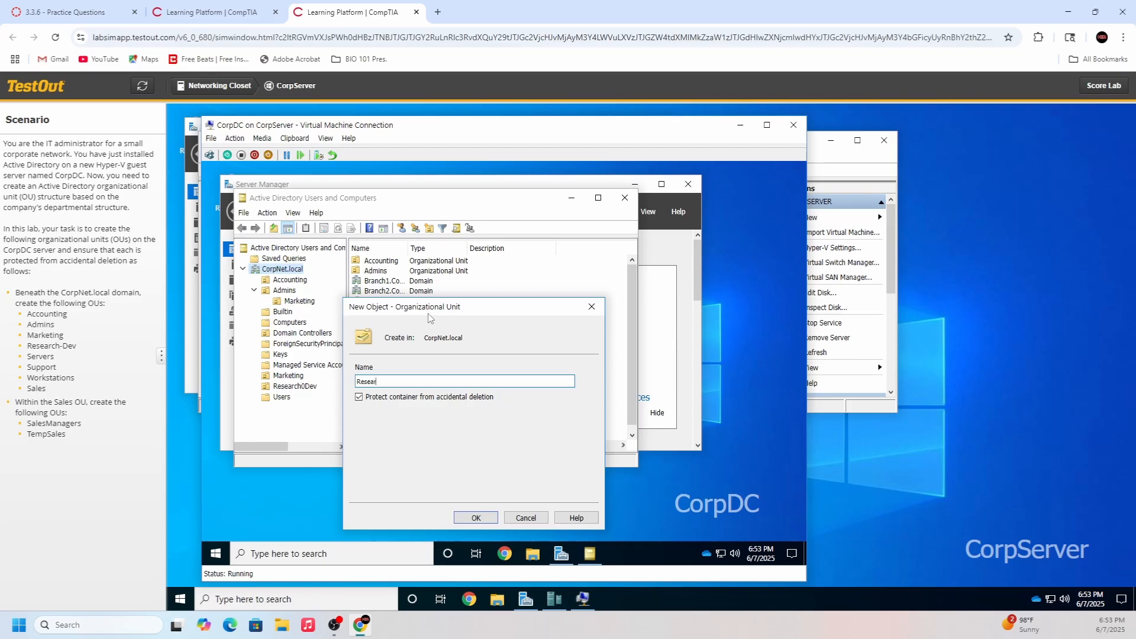
text(ch0)
text(-Dev)
key(Return)
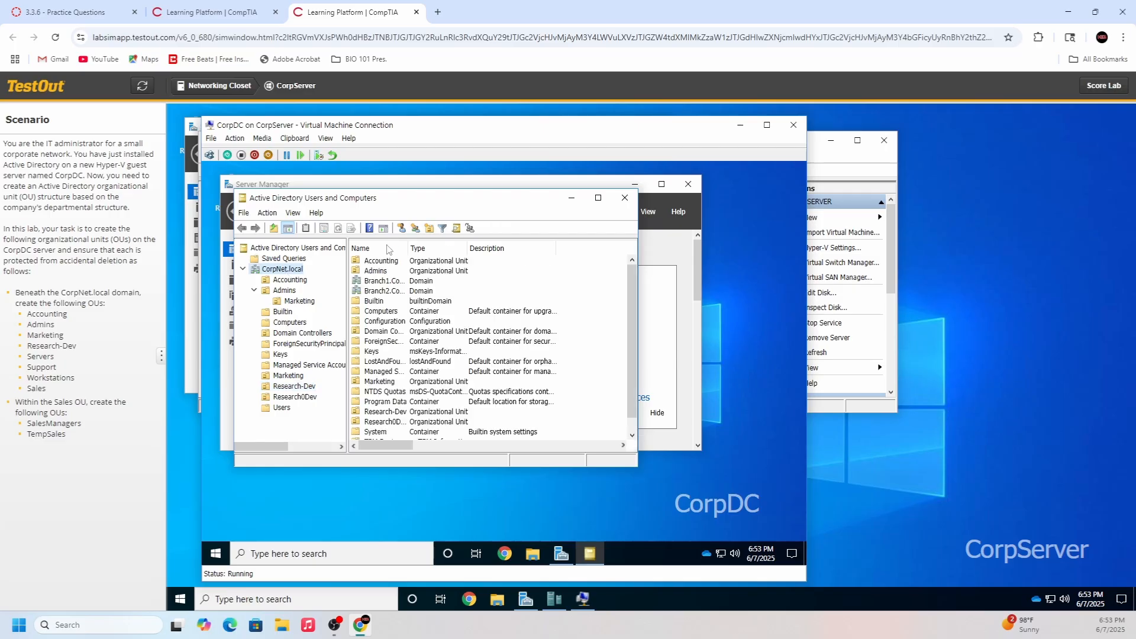
Step: Create an organizational unit named Servers beneath the CorpNet.local domain, protected from accidental deletion
click(429, 228)
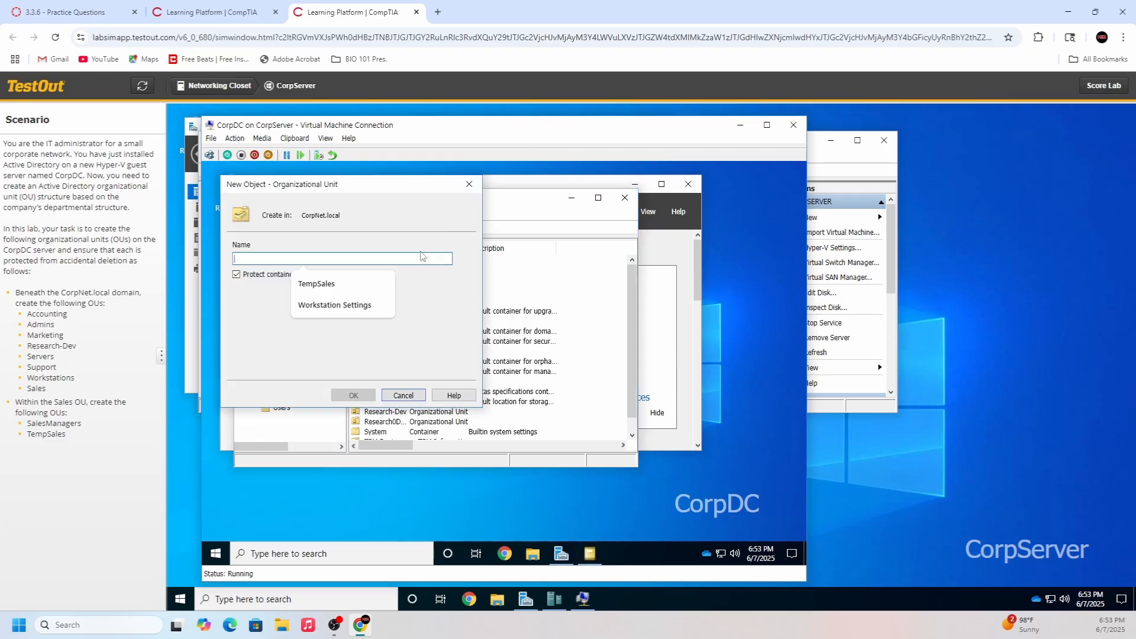
text(Ser)
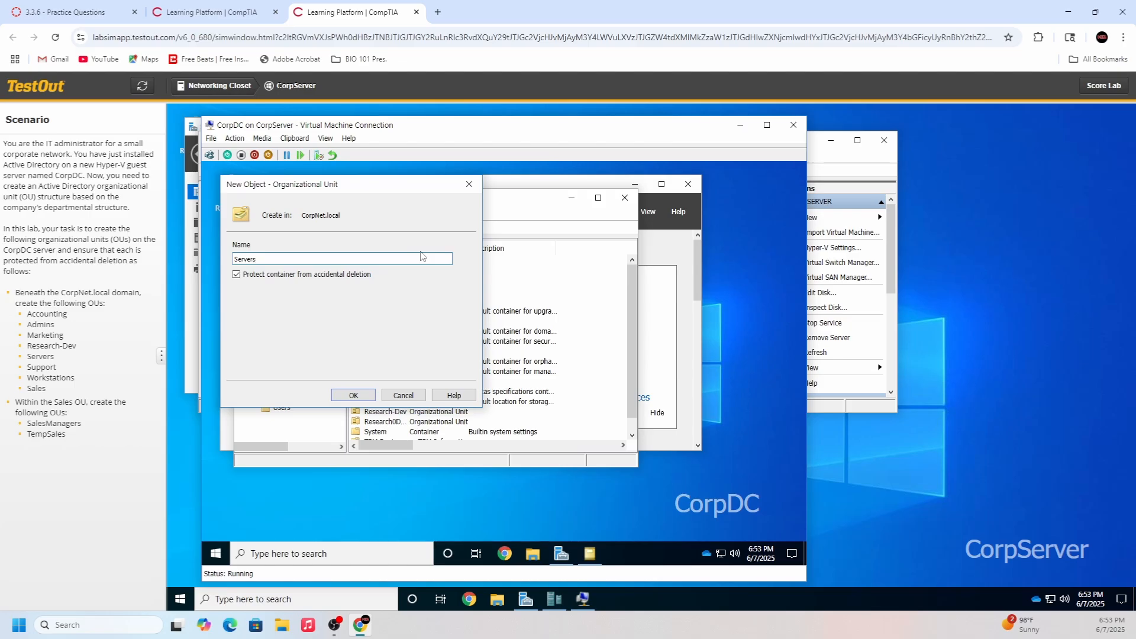
text(vers)
key(Return)
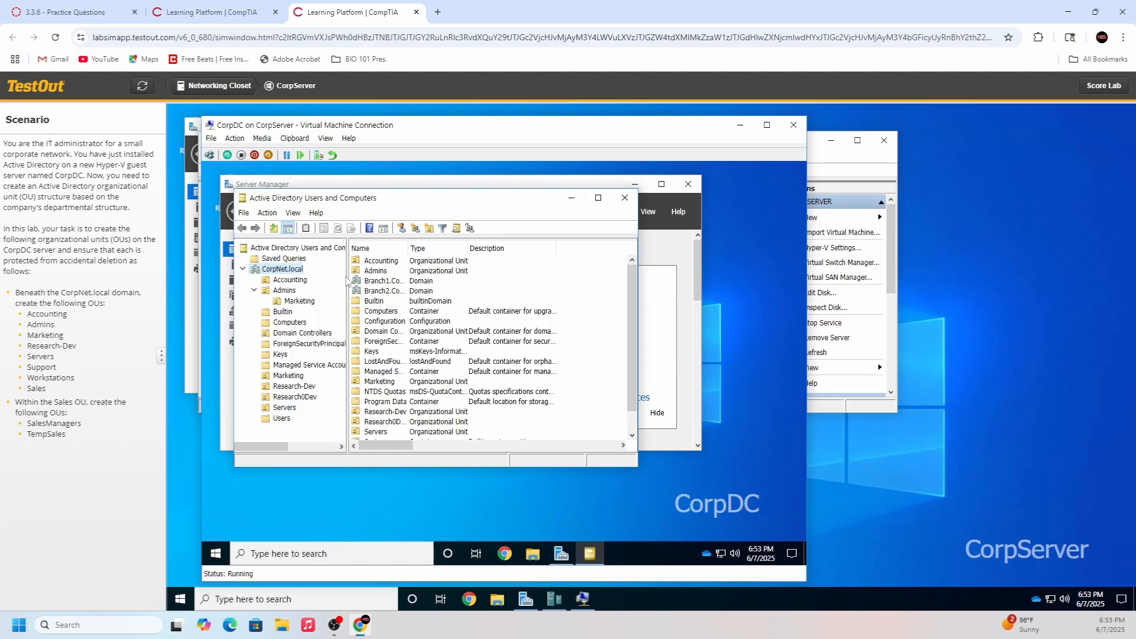
Step: Create an organizational unit named Support beneath the CorpNet.local domain, protected from accidental deletion
click(430, 228)
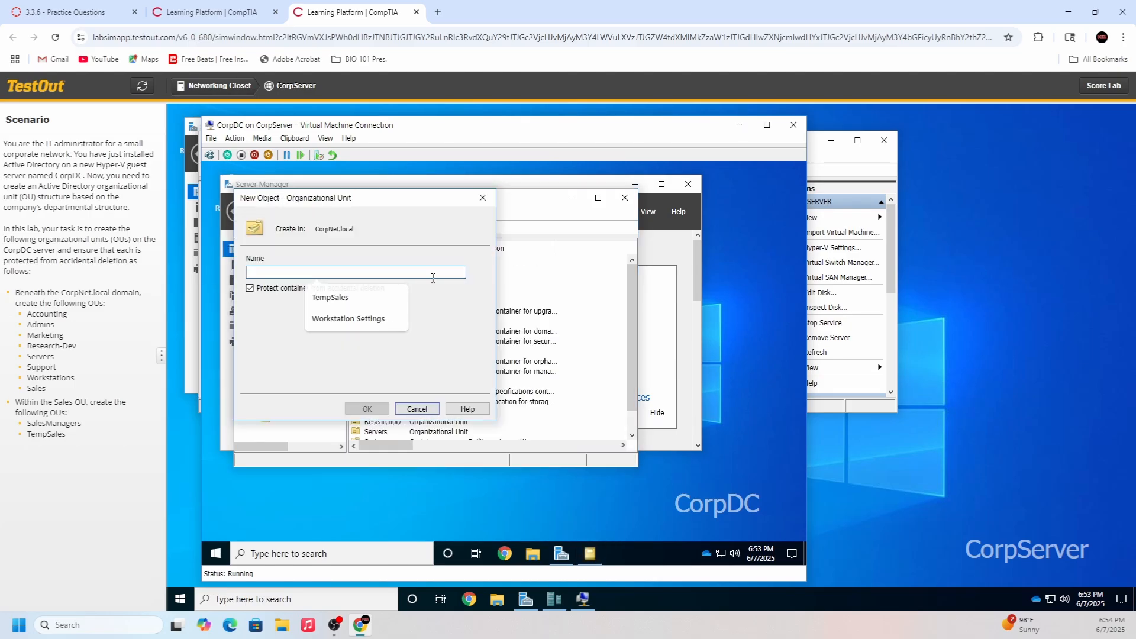
text(Support)
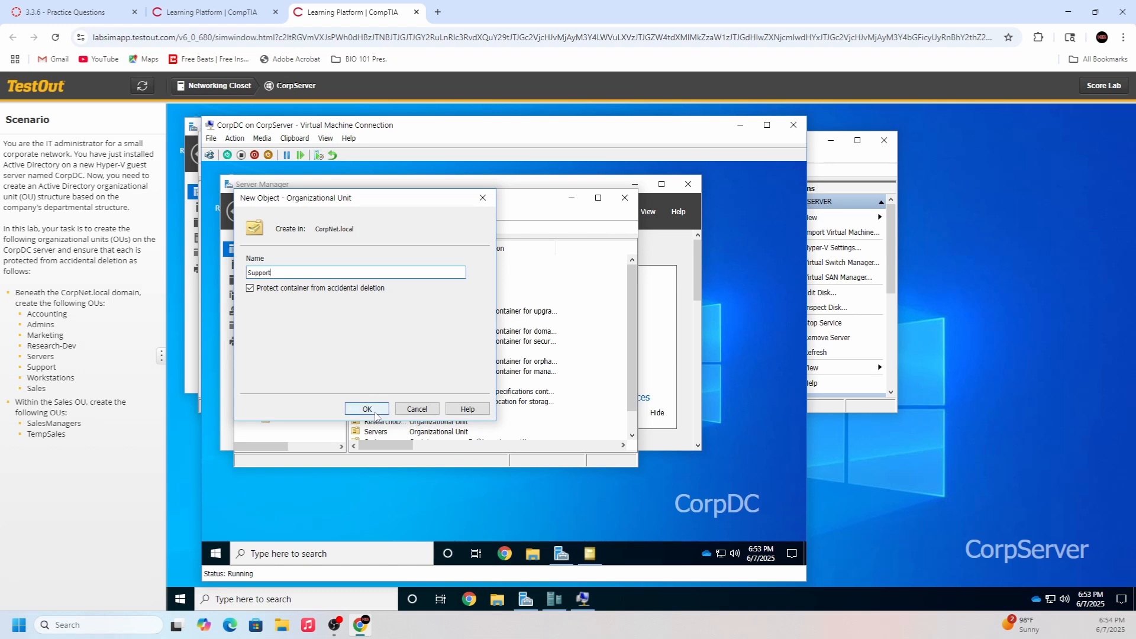
click(367, 409)
Step: Create an organizational unit named Workstations beneath the CorpNet.local domain, protected from accidental deletion
click(290, 270)
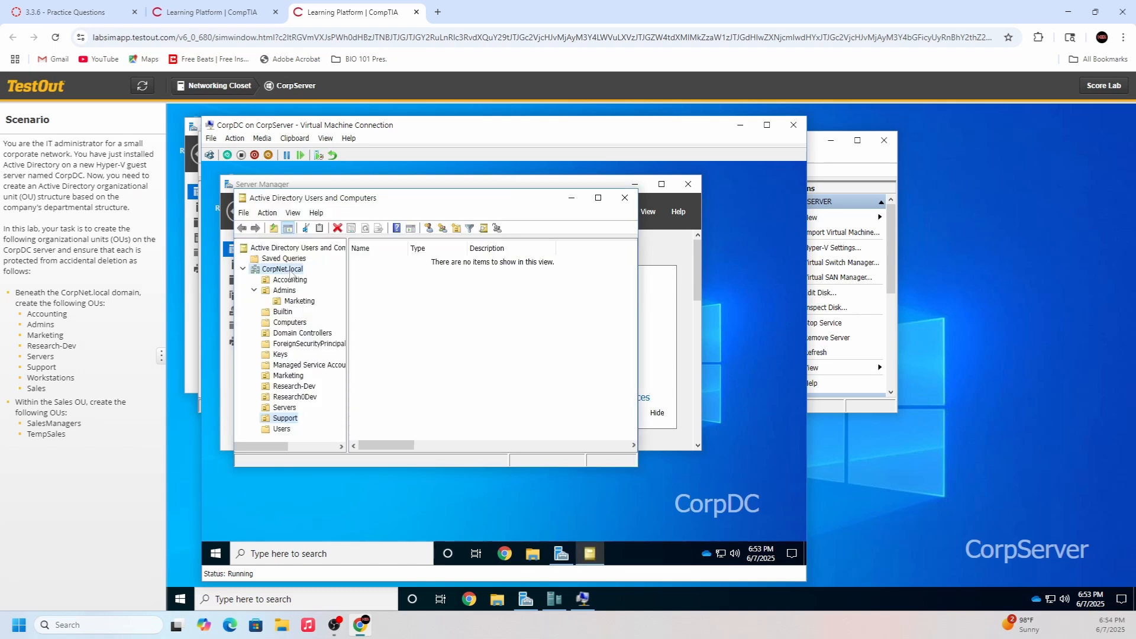
click(430, 228)
text(W)
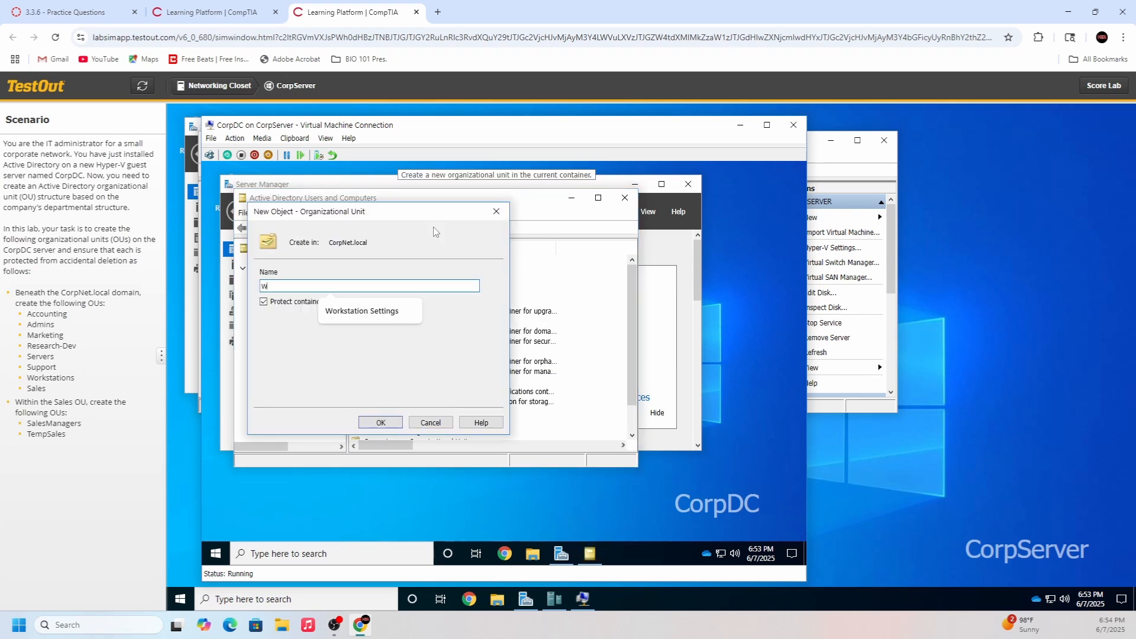
text(orkstatio)
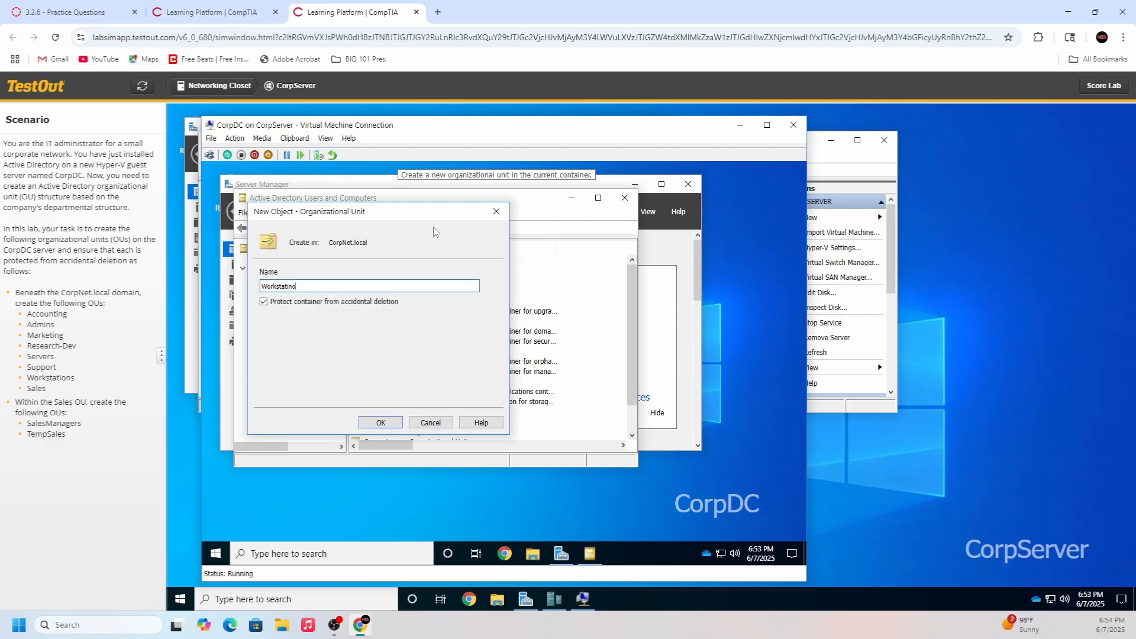
text(ns)
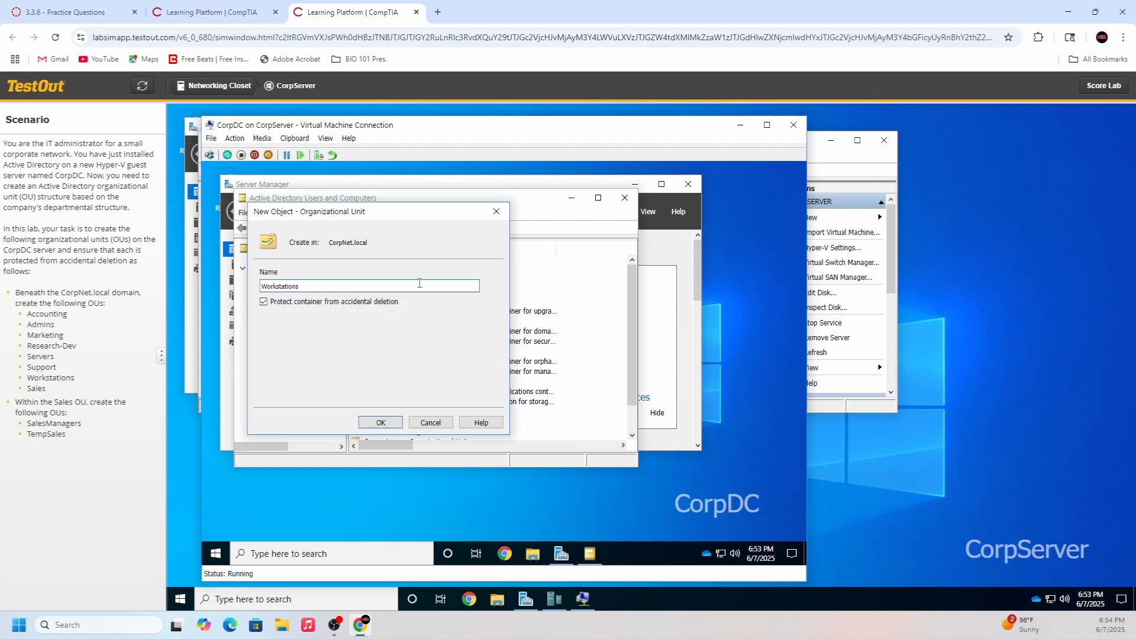
key(Return)
Step: Create an organizational unit named Sales beneath the CorpNet.local domain, protected from accidental deletion
click(294, 269)
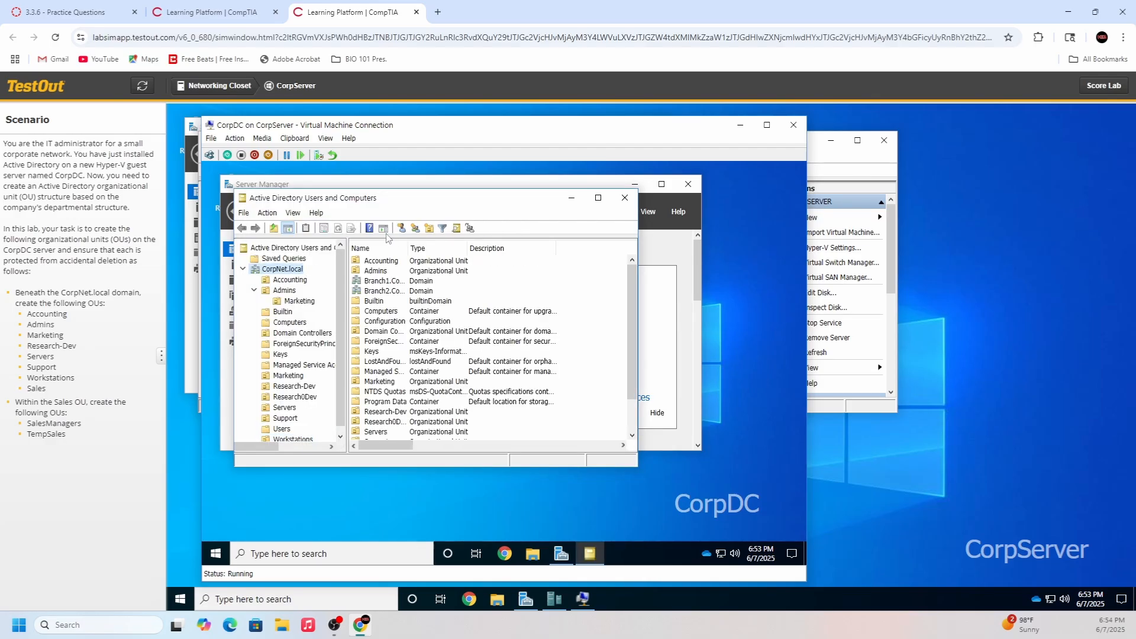
click(429, 228)
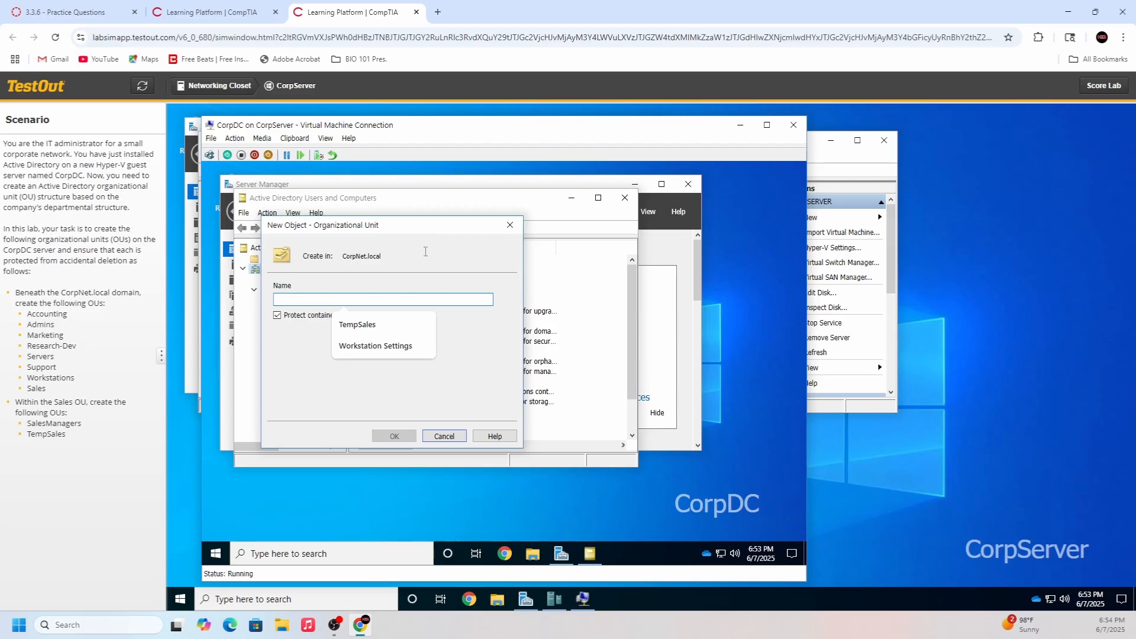
text(Sales)
key(Return)
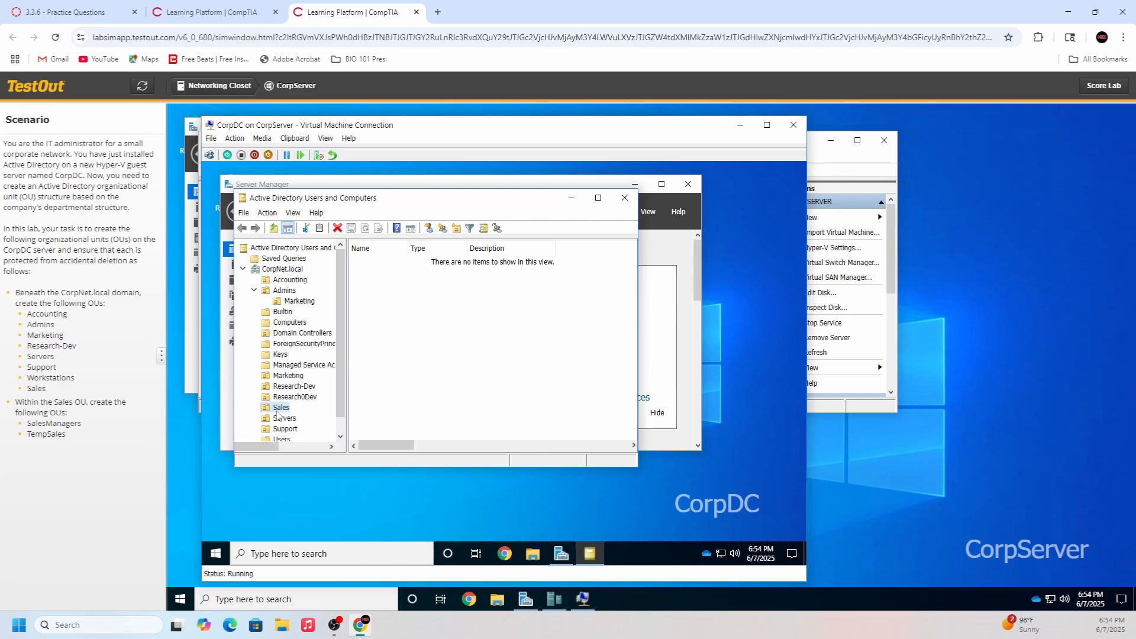
Step: Create an organizational unit named SalesManager within the Sales OU, protected from accidental deletion
click(457, 229)
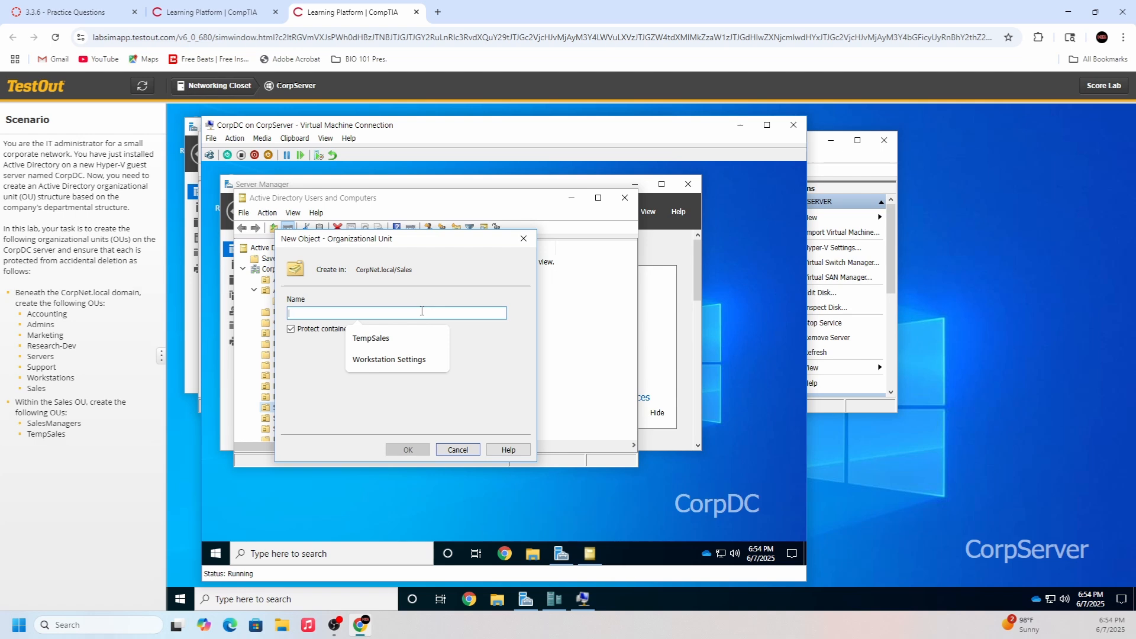
text(SalesManager)
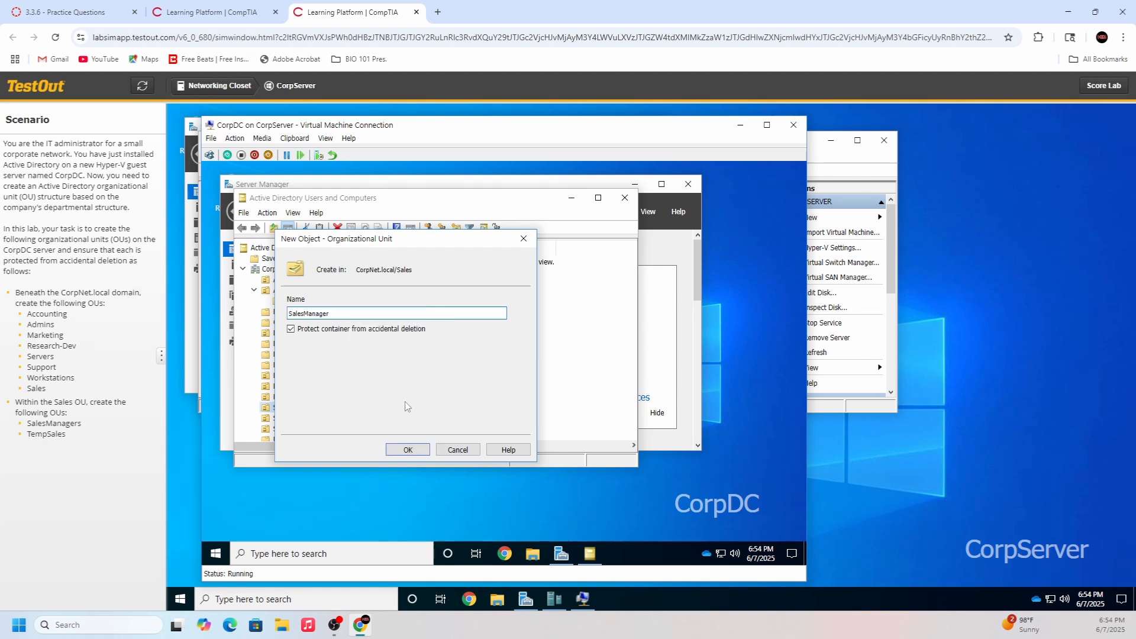
click(407, 450)
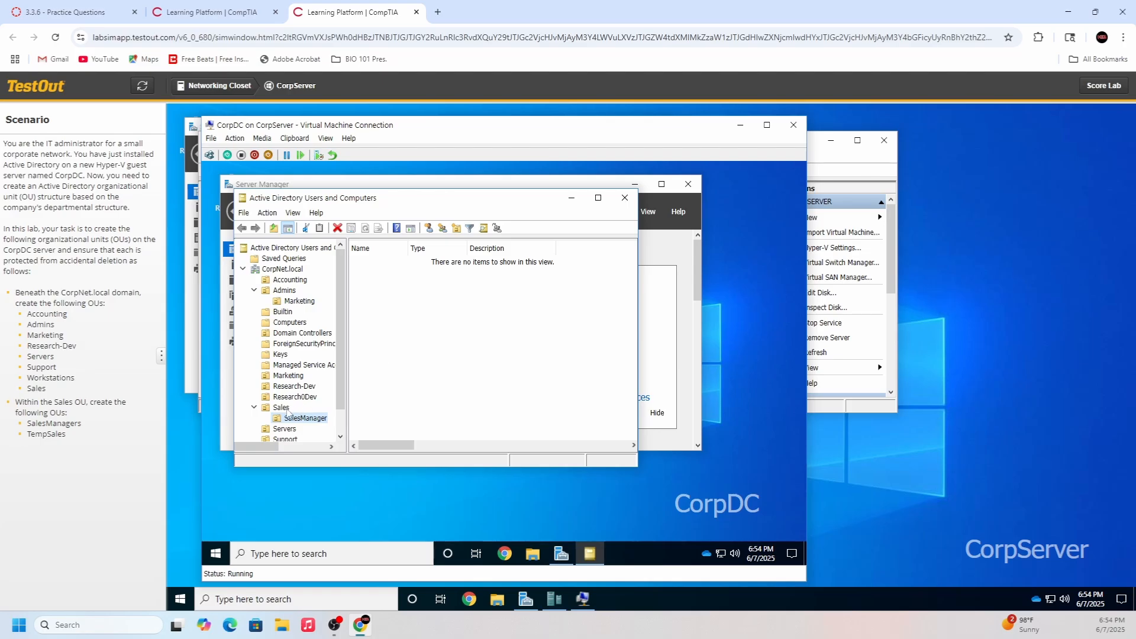
Step: Create an organizational unit named TempSales within the Sales OU, protected from accidental deletion
click(283, 409)
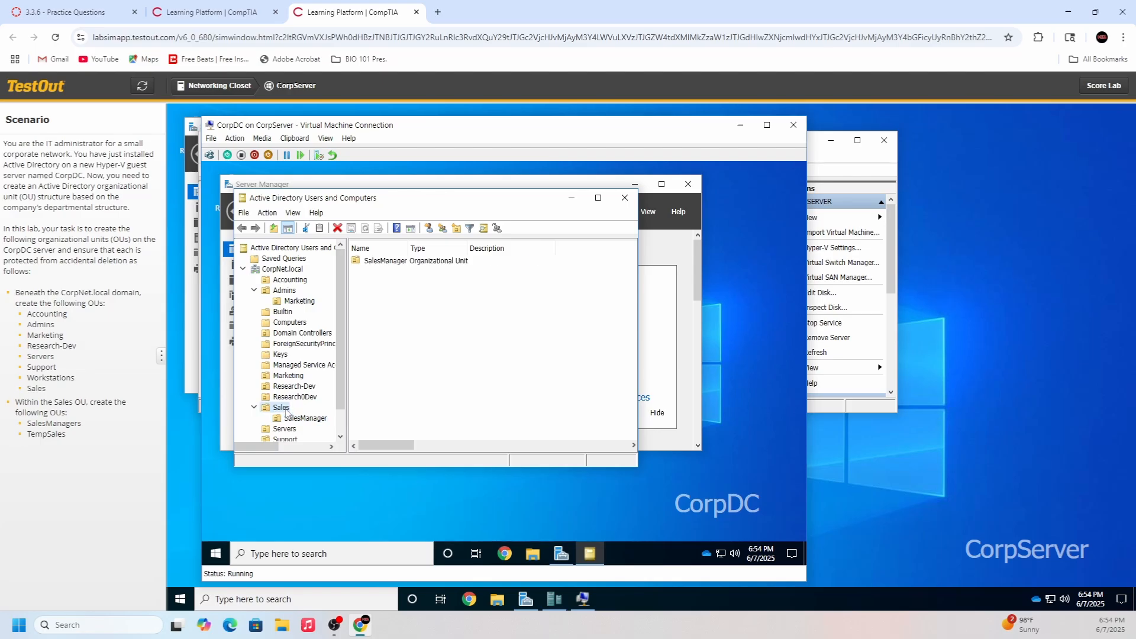
click(454, 232)
text(Temp)
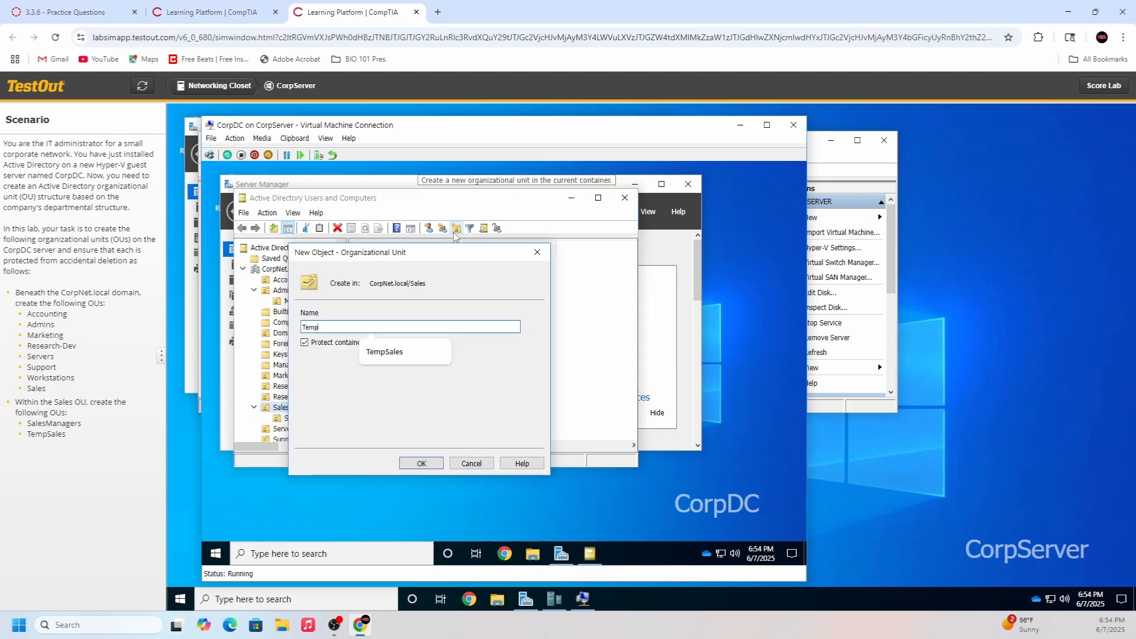
text(Sales)
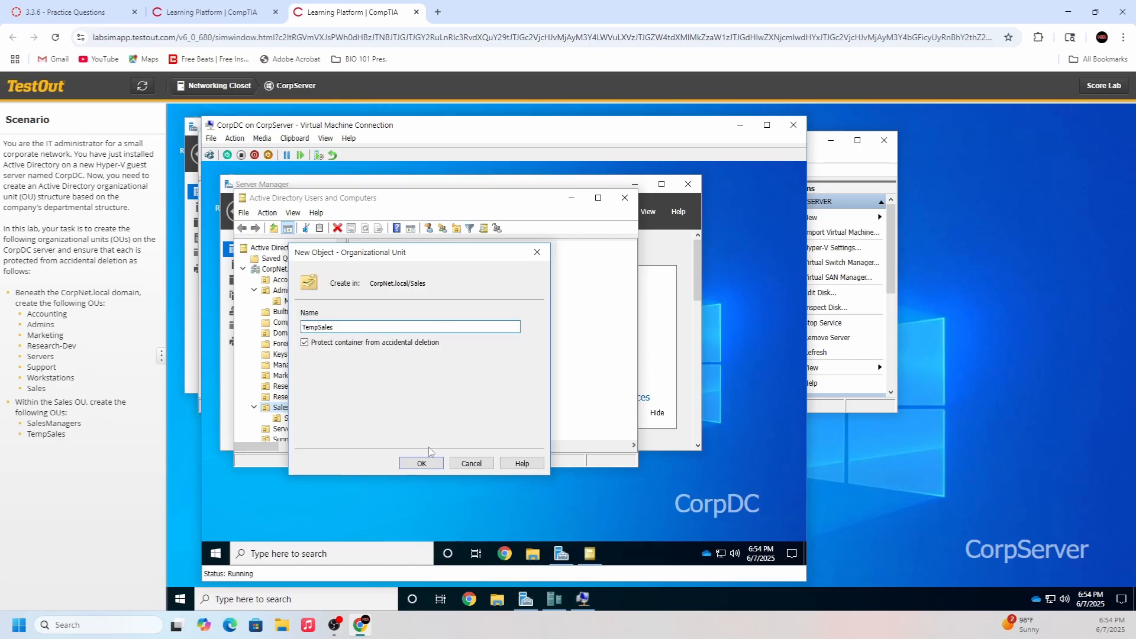
click(421, 464)
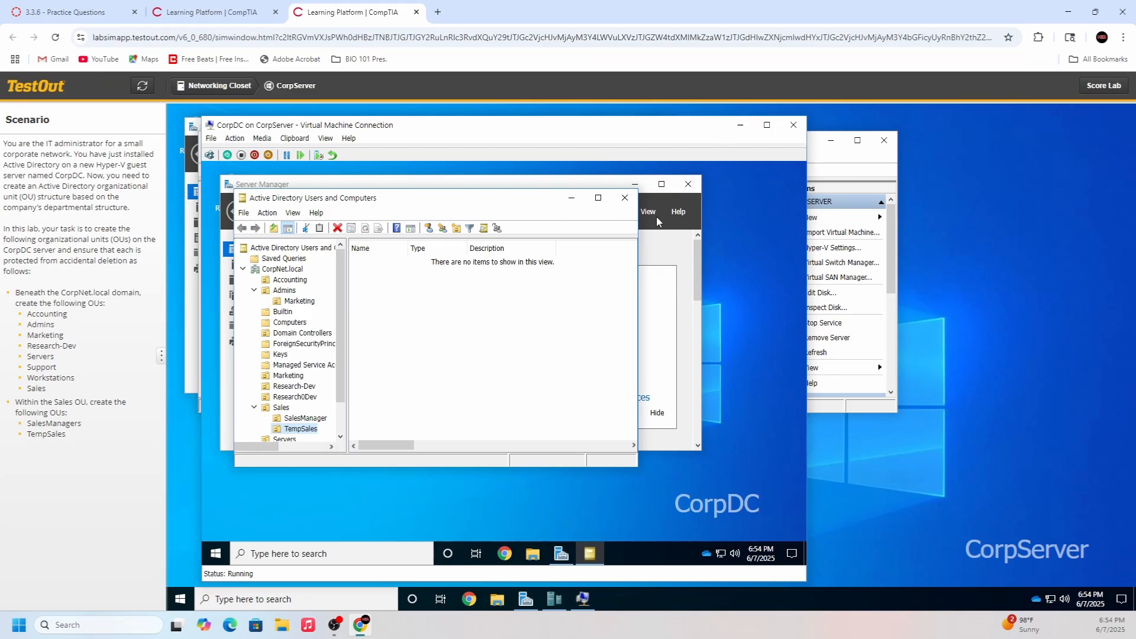
Step: Select the CorpNet.local domain and submit the Create OUs lab for scoring
click(282, 269)
click(1094, 89)
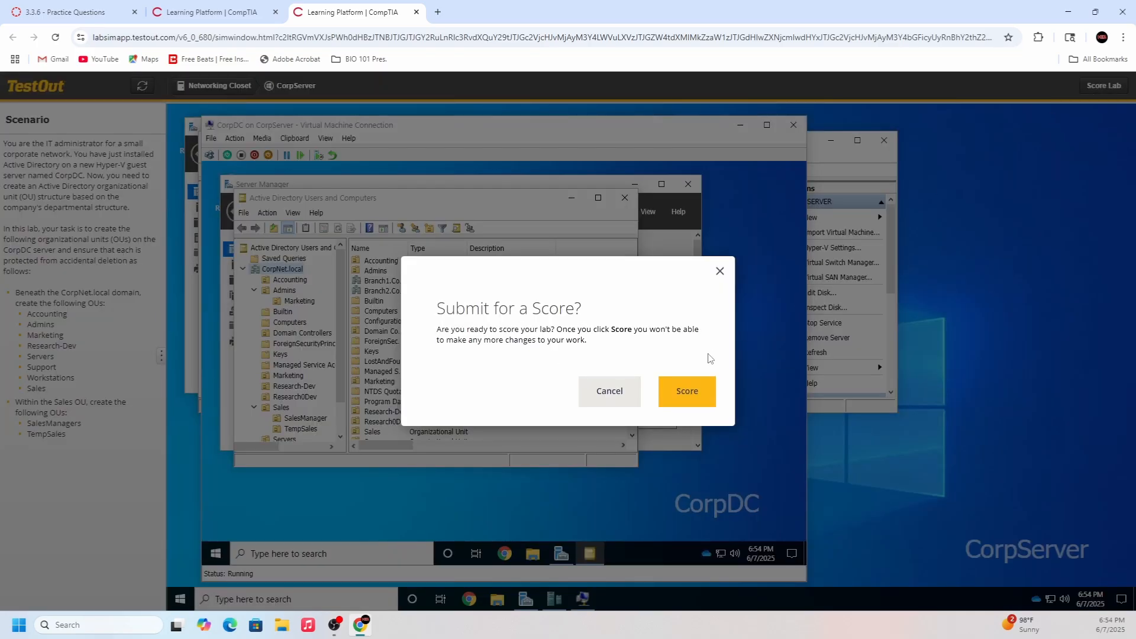
click(686, 395)
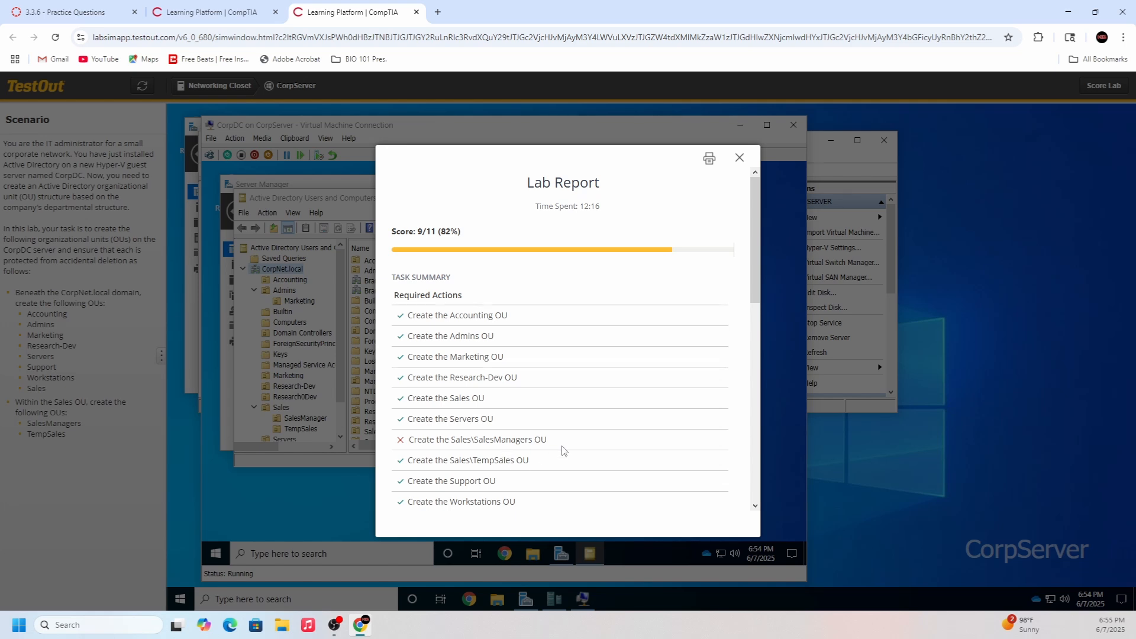
Step: Review the lab report's required actions and explanation for the Create OUs lab, and close the report
scroll(563, 449, down, 10)
scroll(563, 445, up, 2)
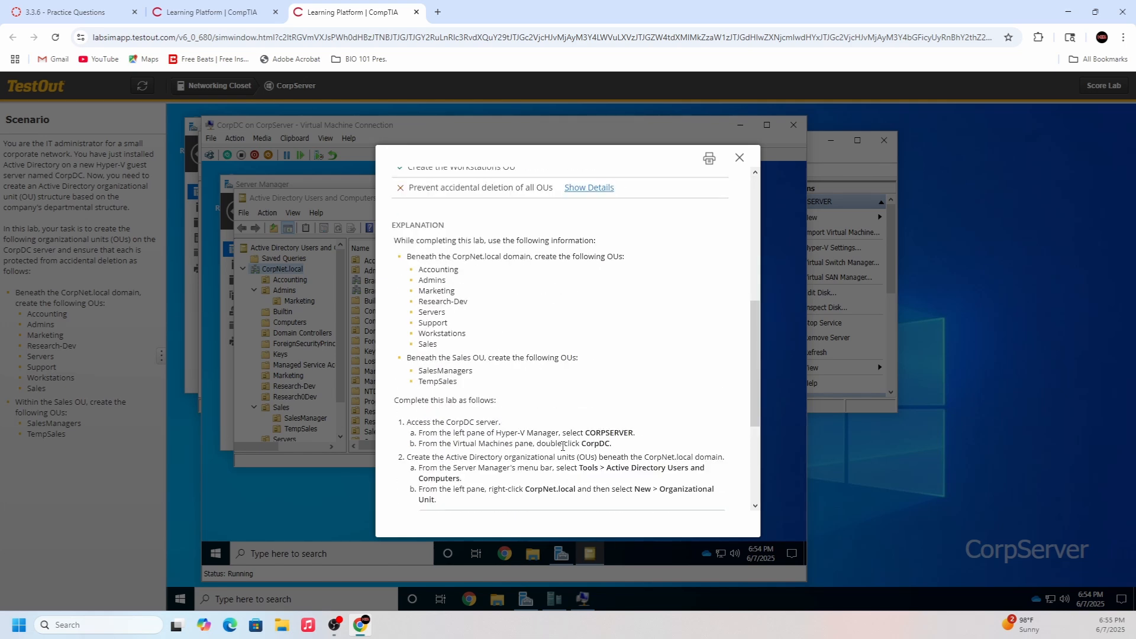
scroll(563, 446, down, 3)
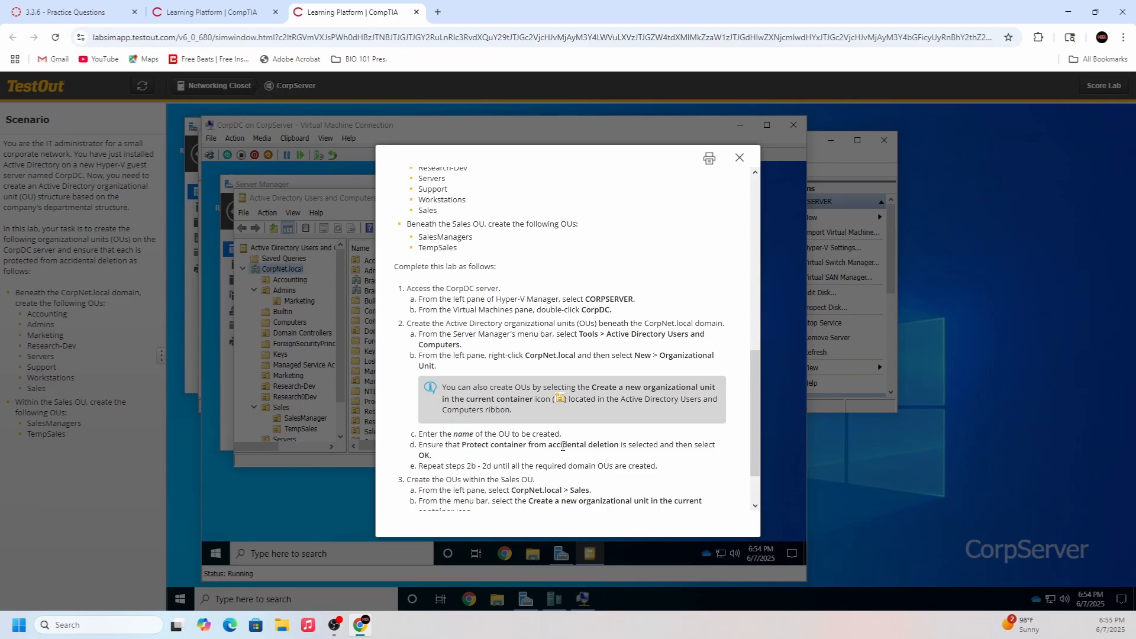
scroll(563, 447, down, 2)
scroll(563, 449, up, 15)
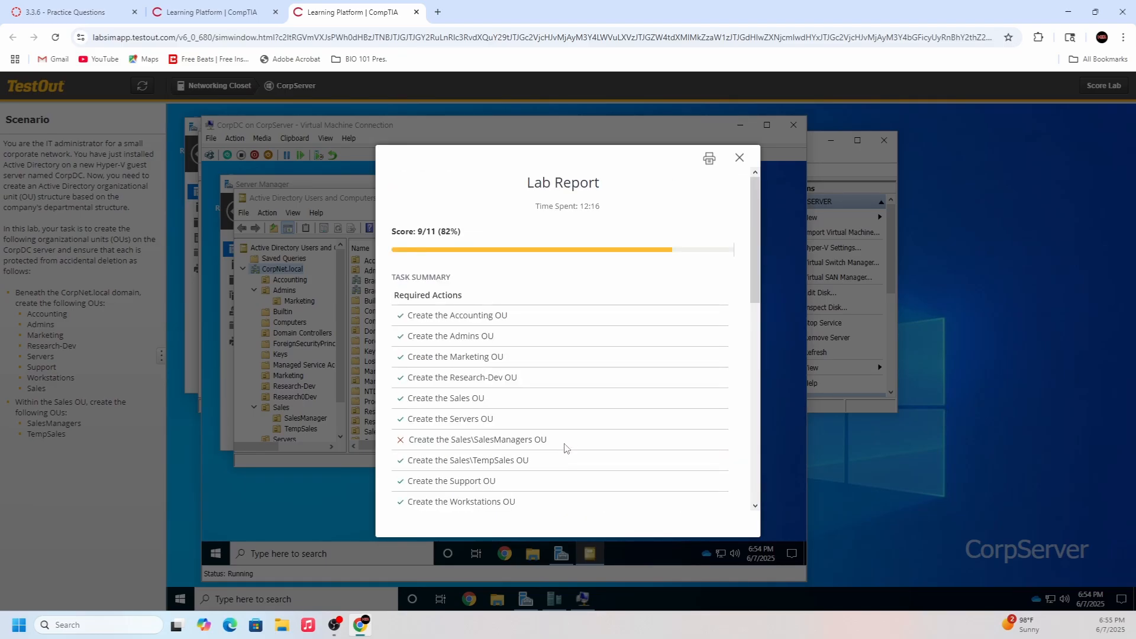
scroll(565, 446, down, 8)
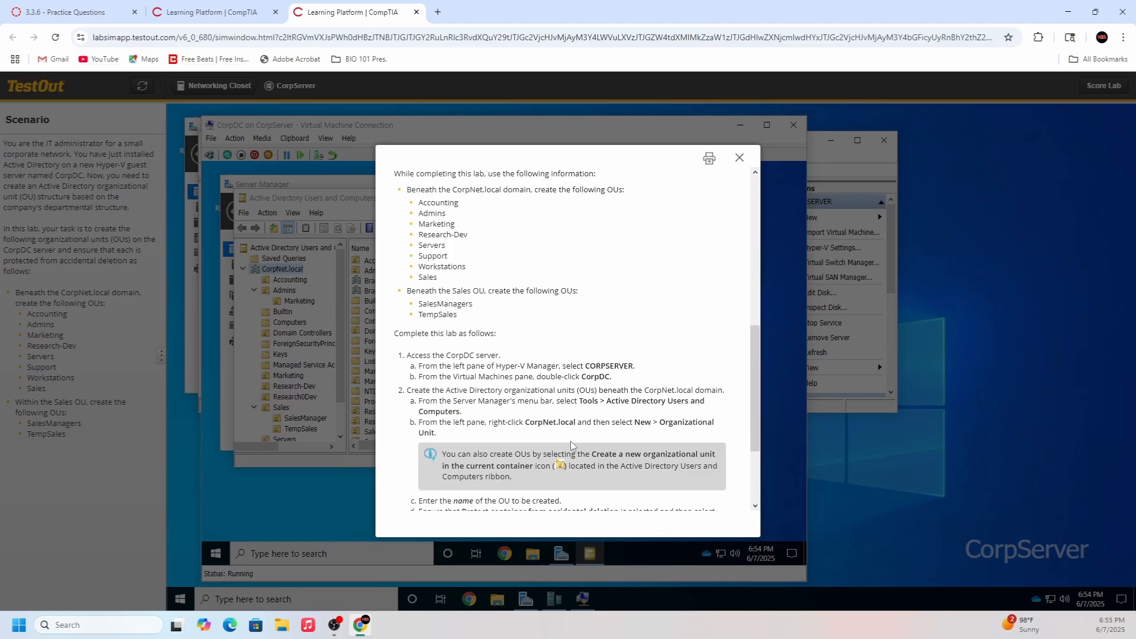
scroll(651, 341, up, 8)
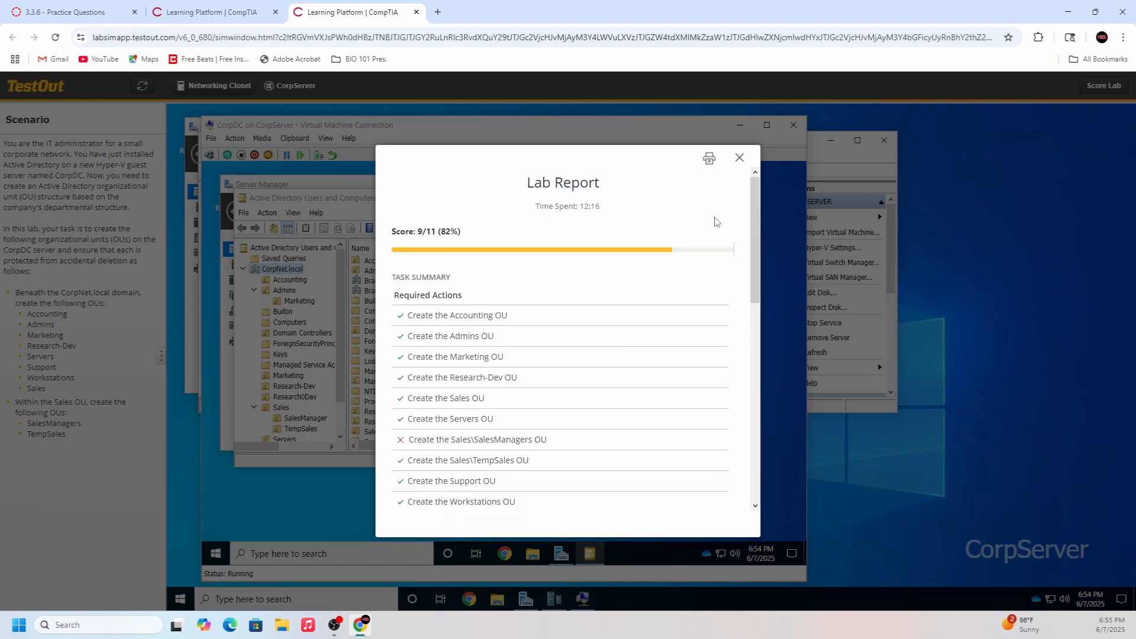
click(739, 161)
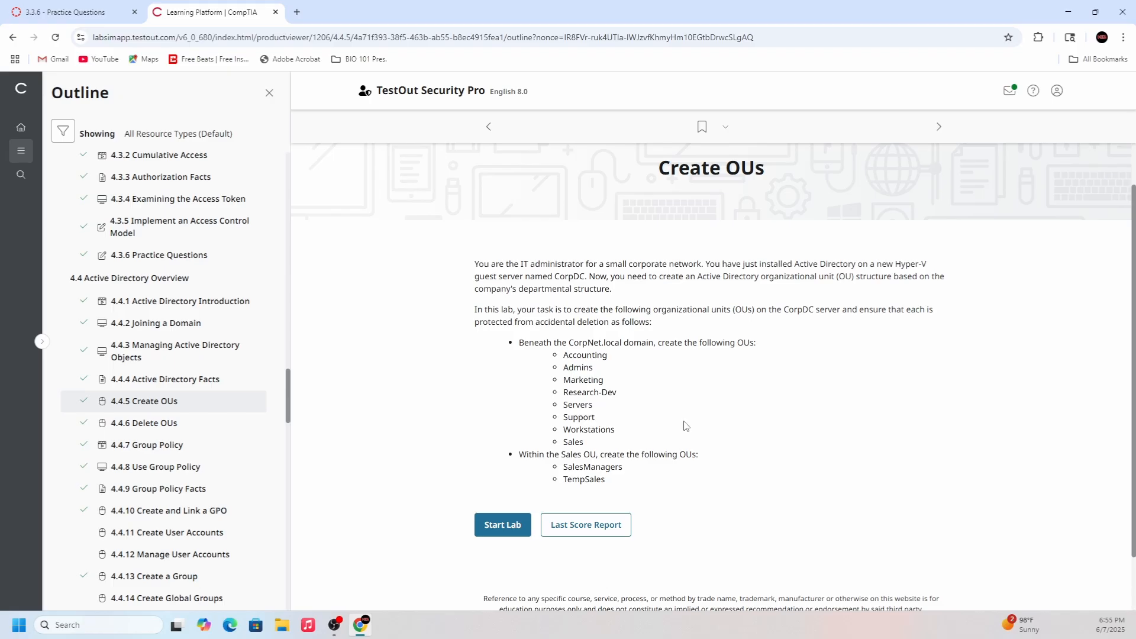
Step: Open the 4.4.6 Delete OUs lab and connect to the CorpDC virtual machine on CORPSERVER in Hyper-V Manager
click(169, 425)
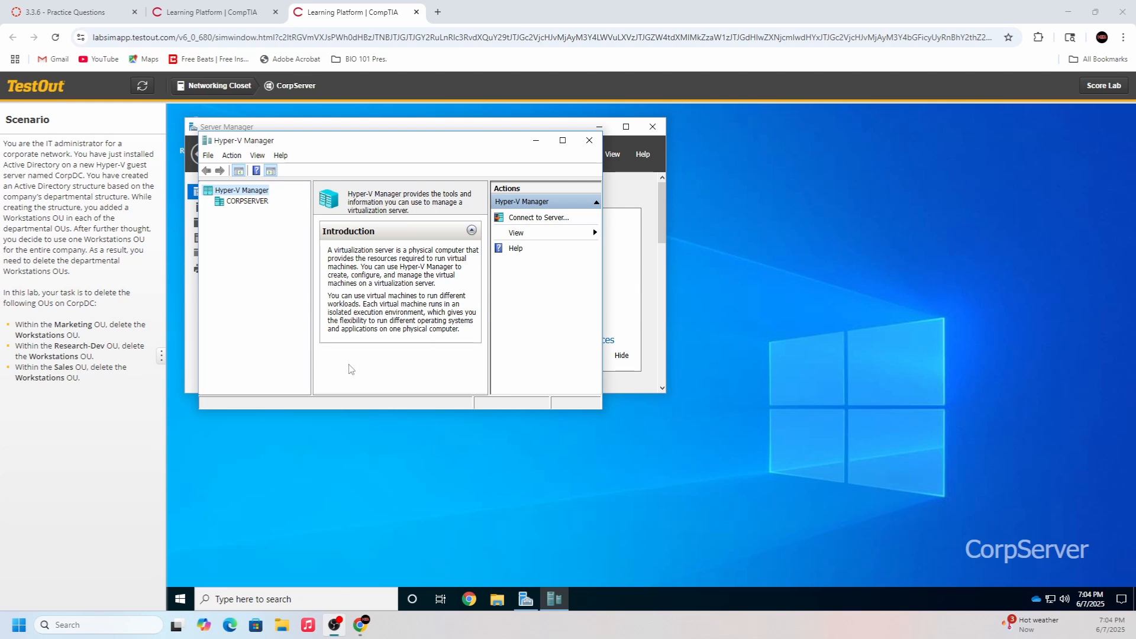
click(248, 201)
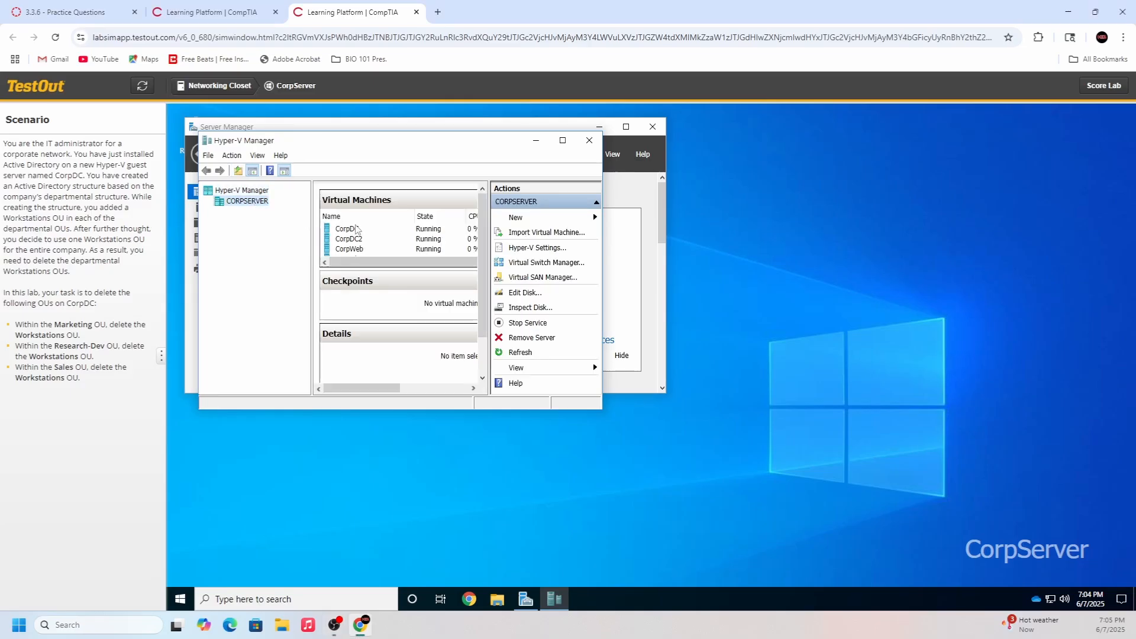
double_click(363, 231)
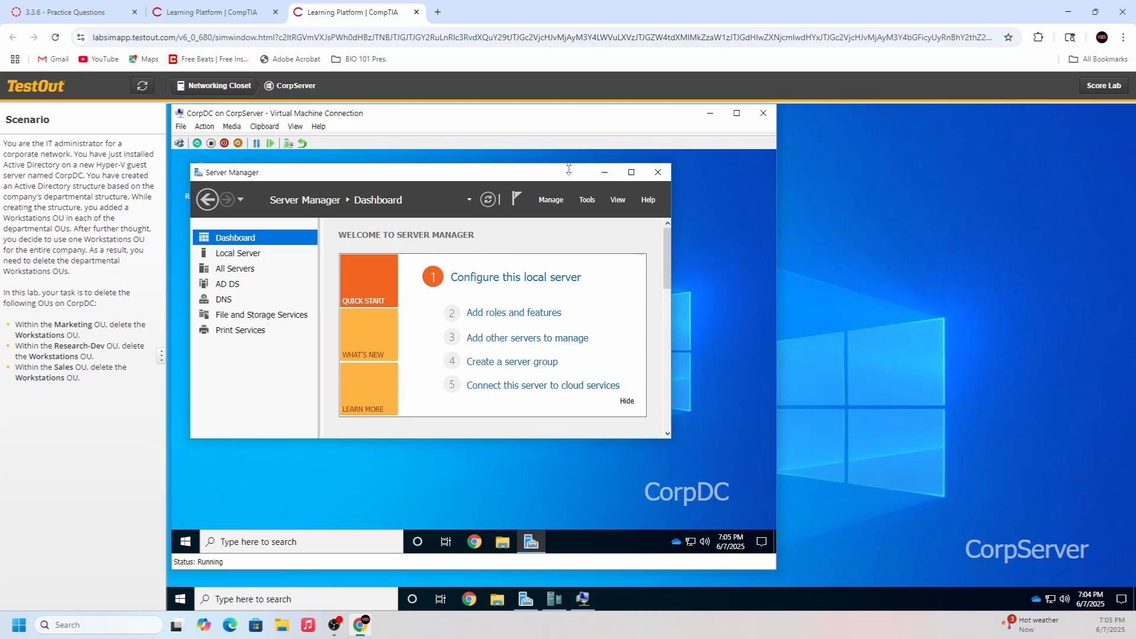
Step: Open Active Directory Users and Computers on CorpDC and expand the CorpNet.local domain
click(584, 201)
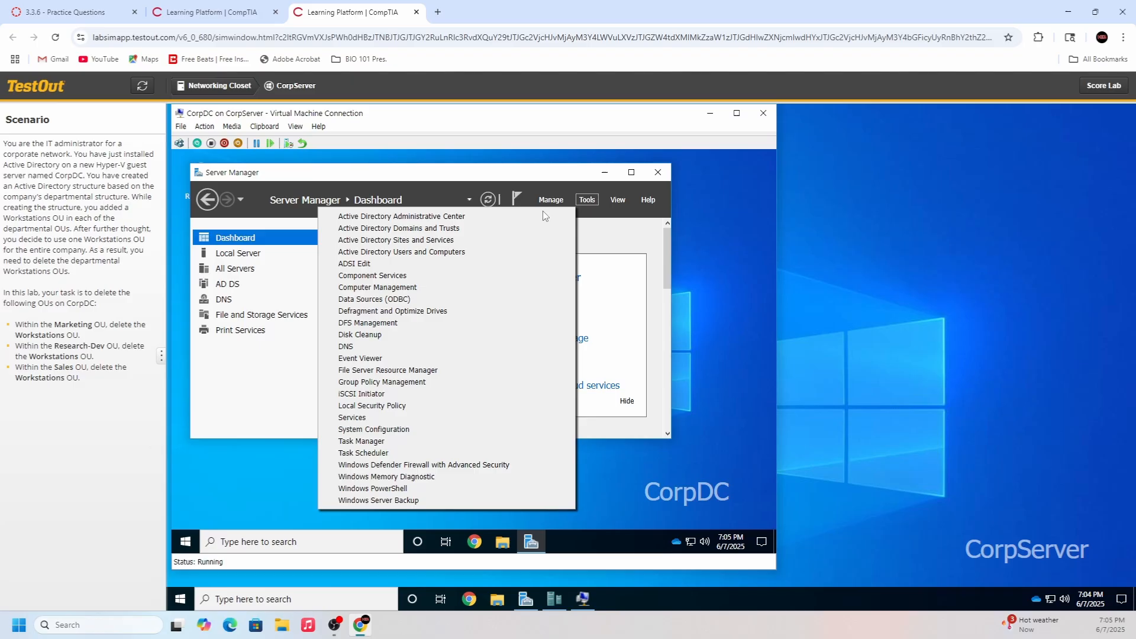
click(449, 253)
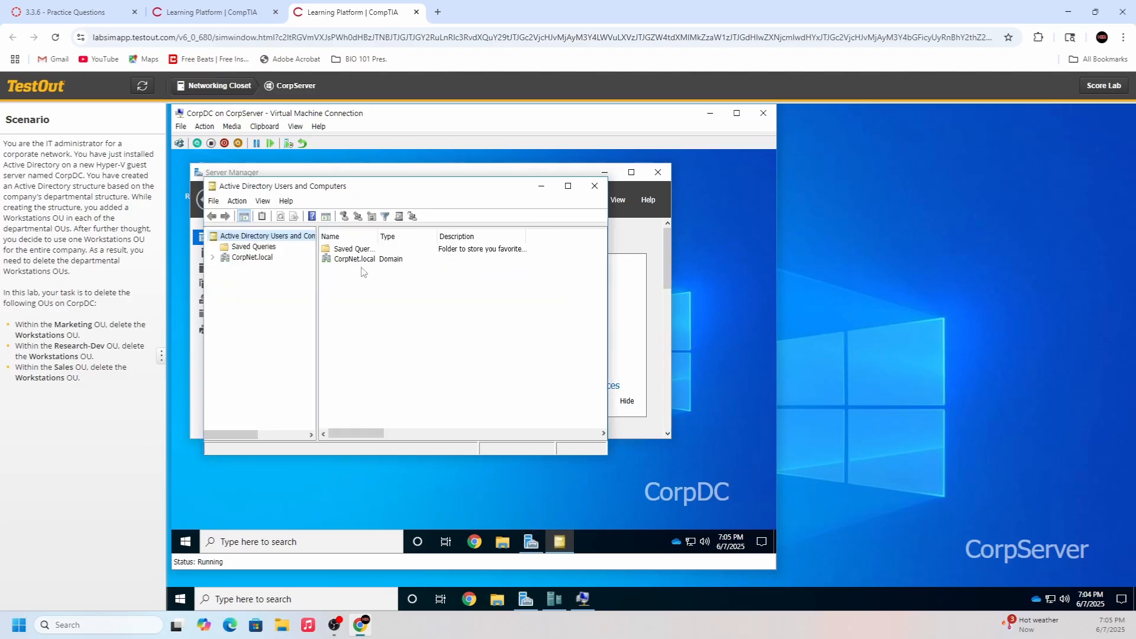
click(253, 258)
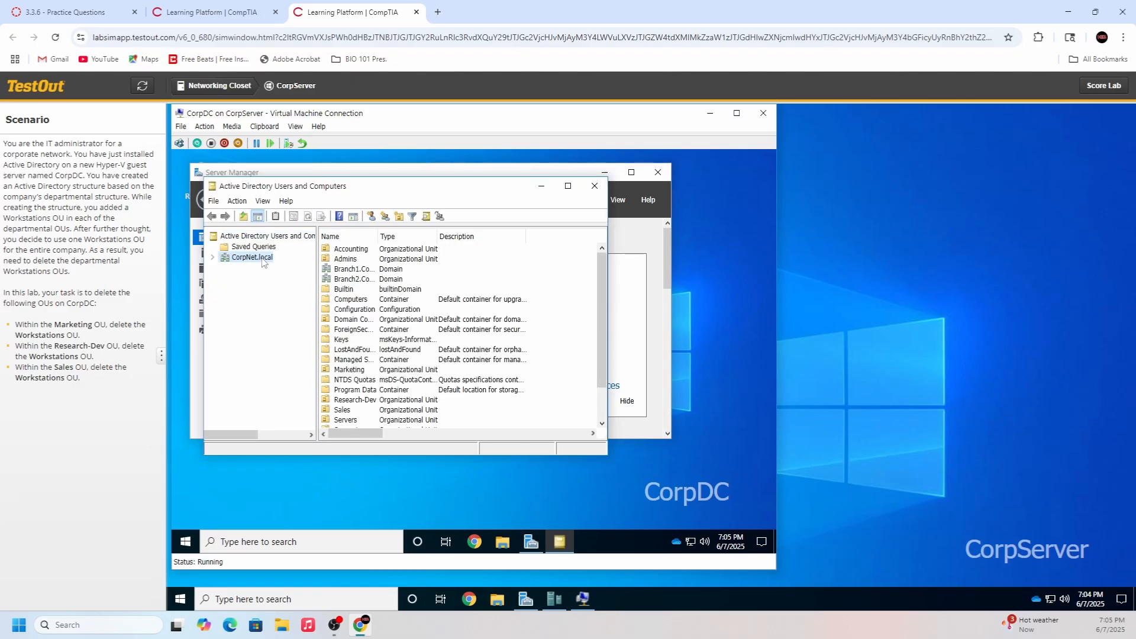
click(213, 258)
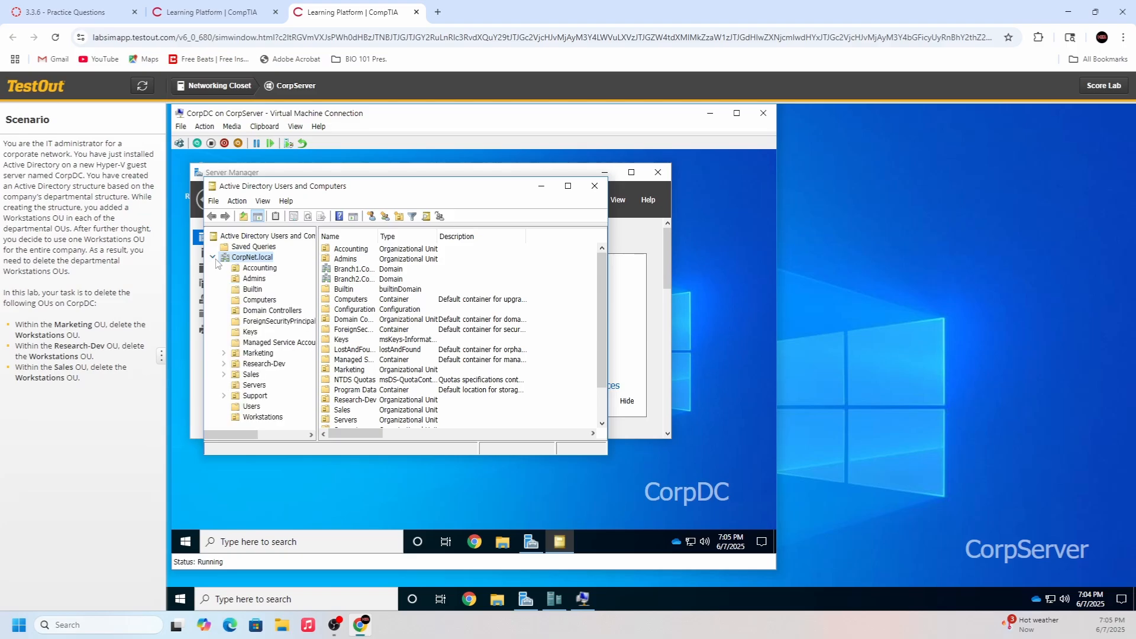
Step: Enable Advanced Features in Active Directory Users and Computers and expand the CorpNet.local domain again
click(263, 201)
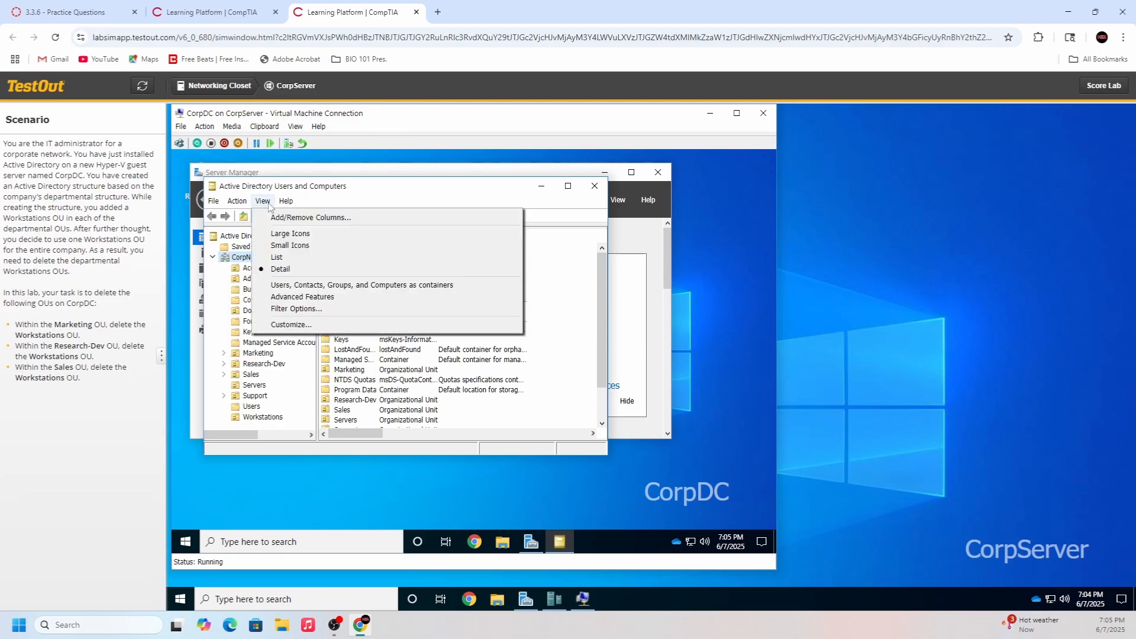
click(314, 298)
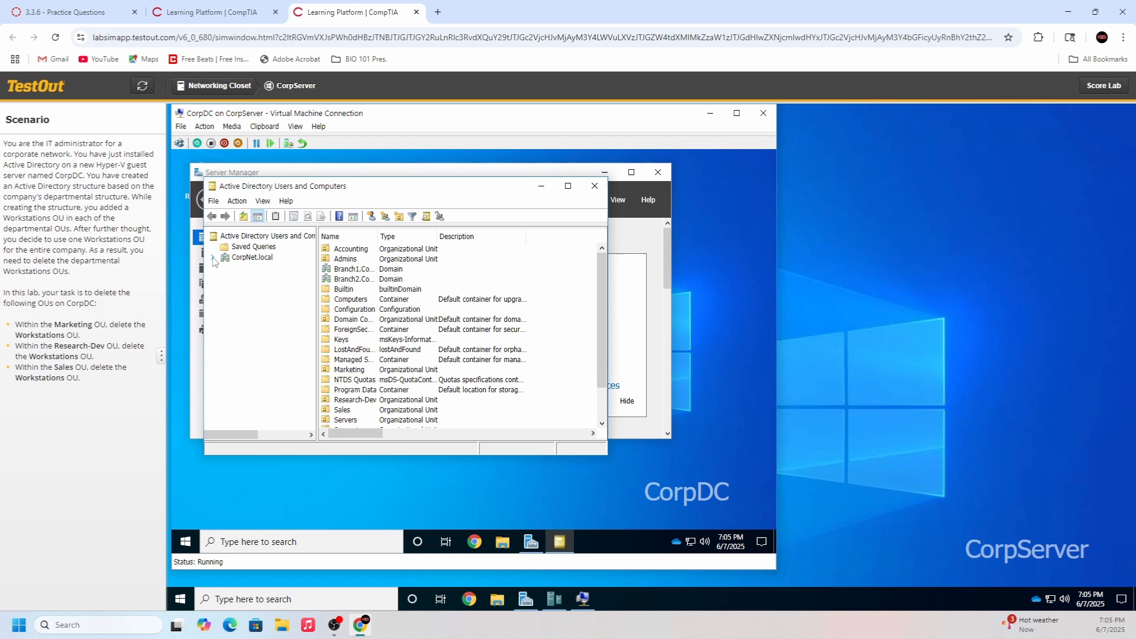
click(214, 259)
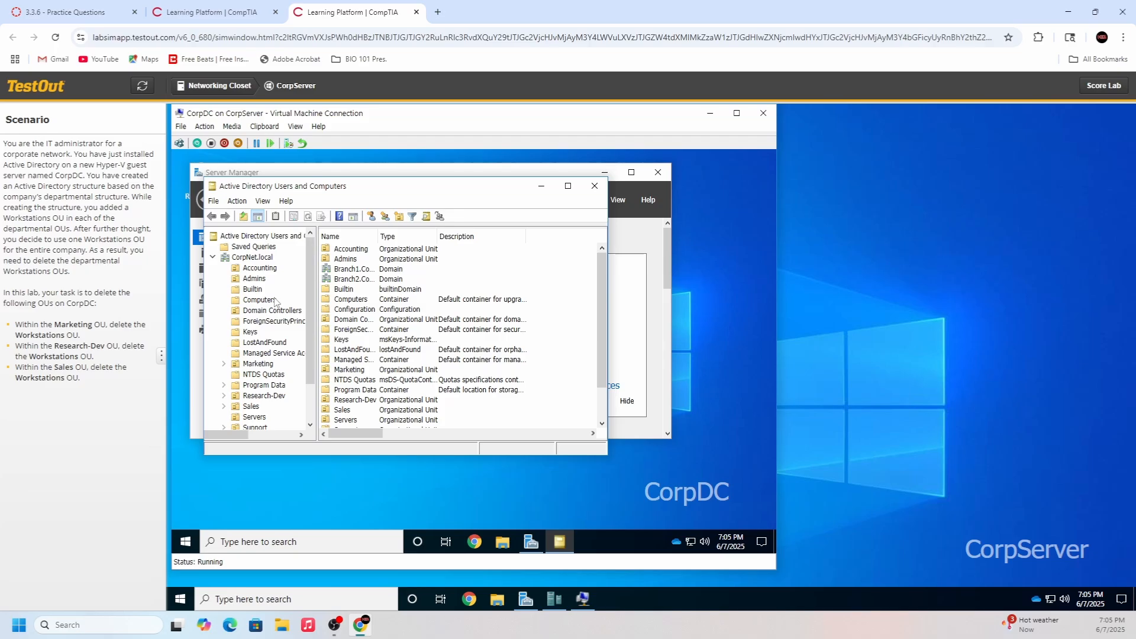
Step: Turn off protection from accidental deletion for the Workstations OU within the Marketing OU
click(224, 363)
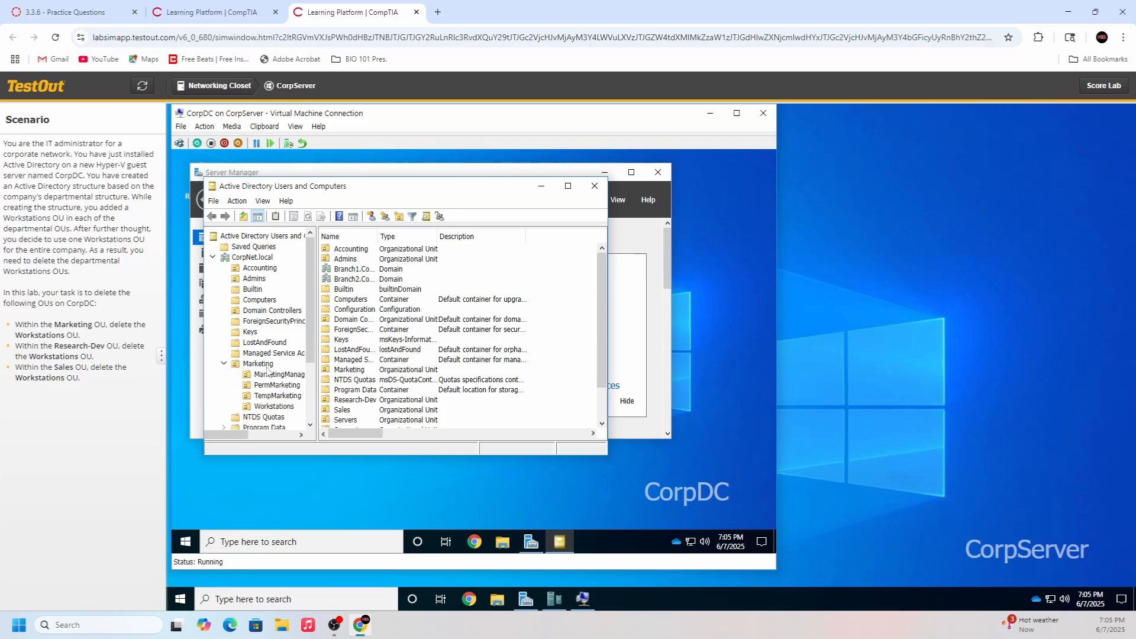
right_click(274, 407)
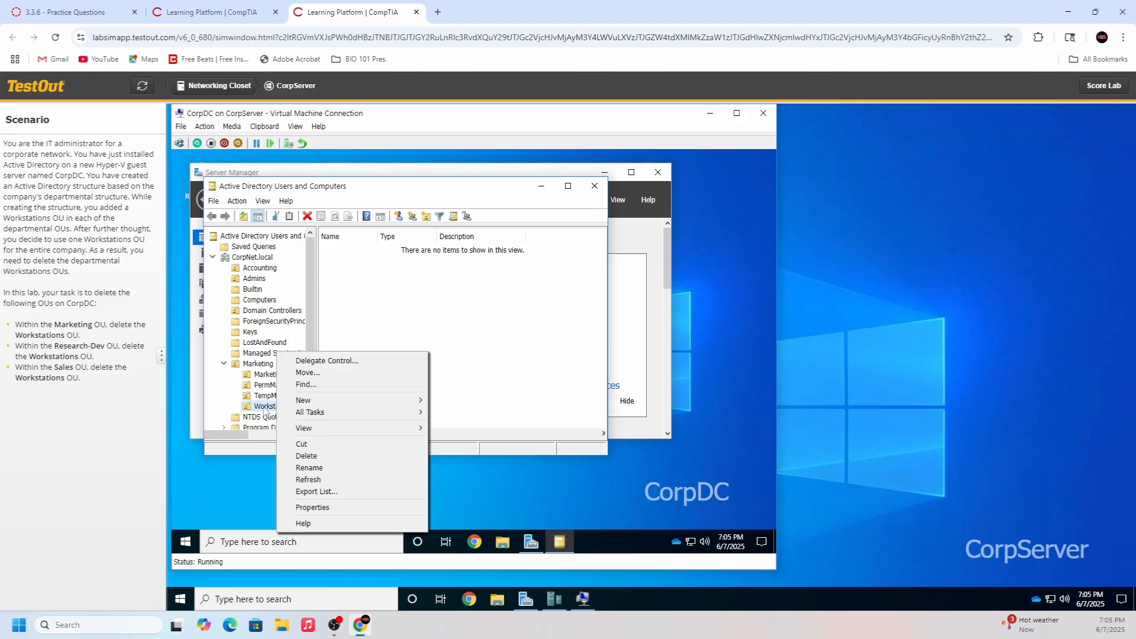
click(325, 510)
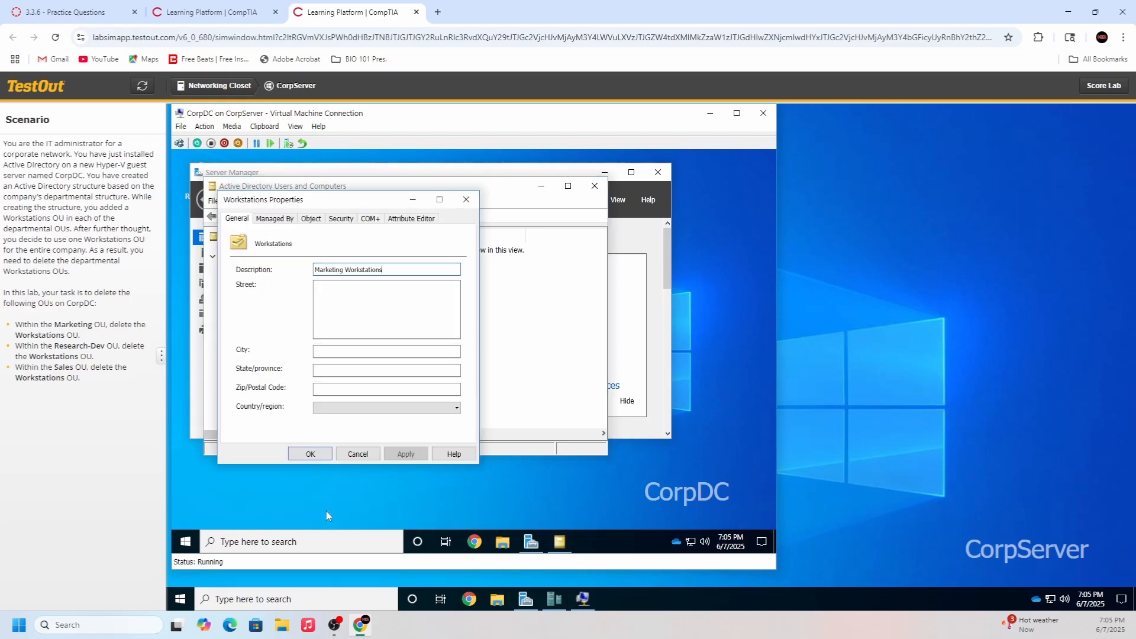
click(309, 219)
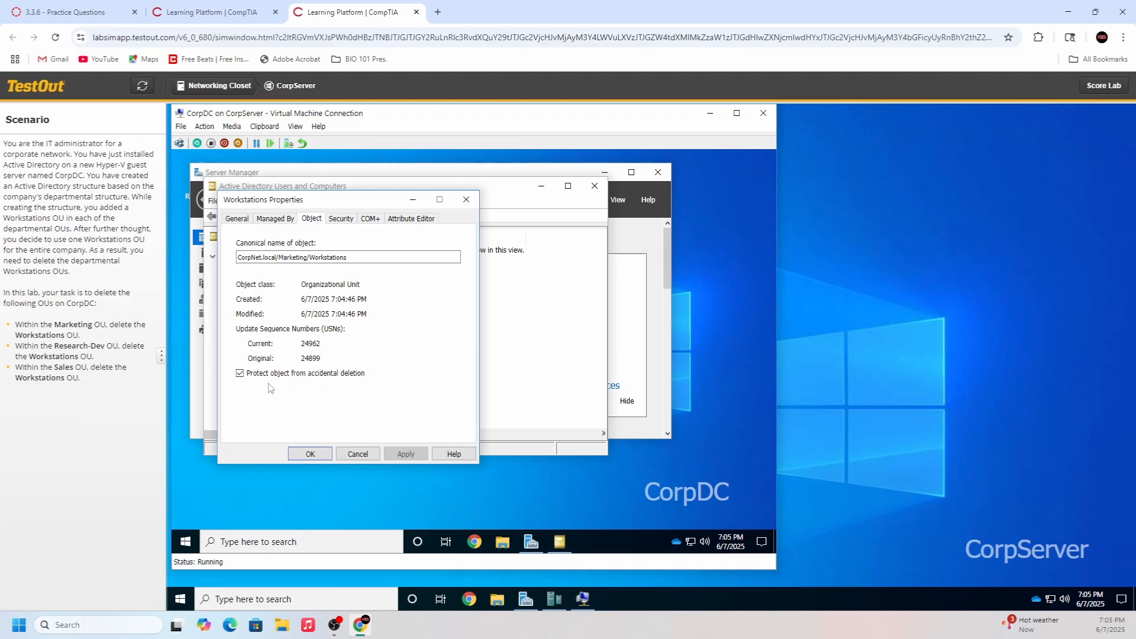
click(239, 374)
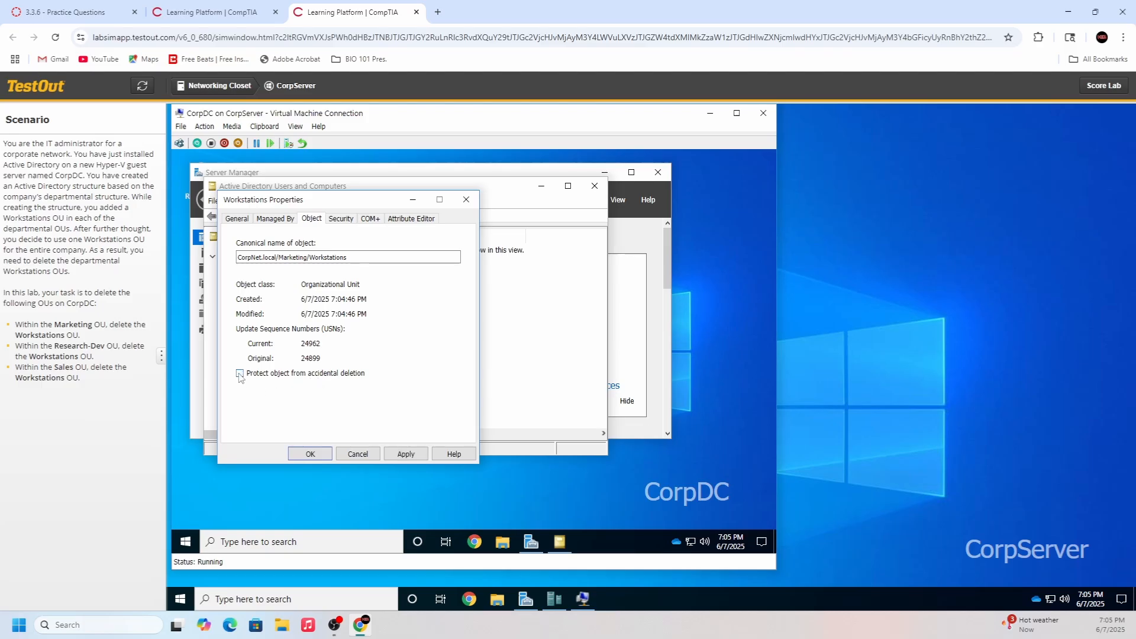
click(406, 453)
click(318, 456)
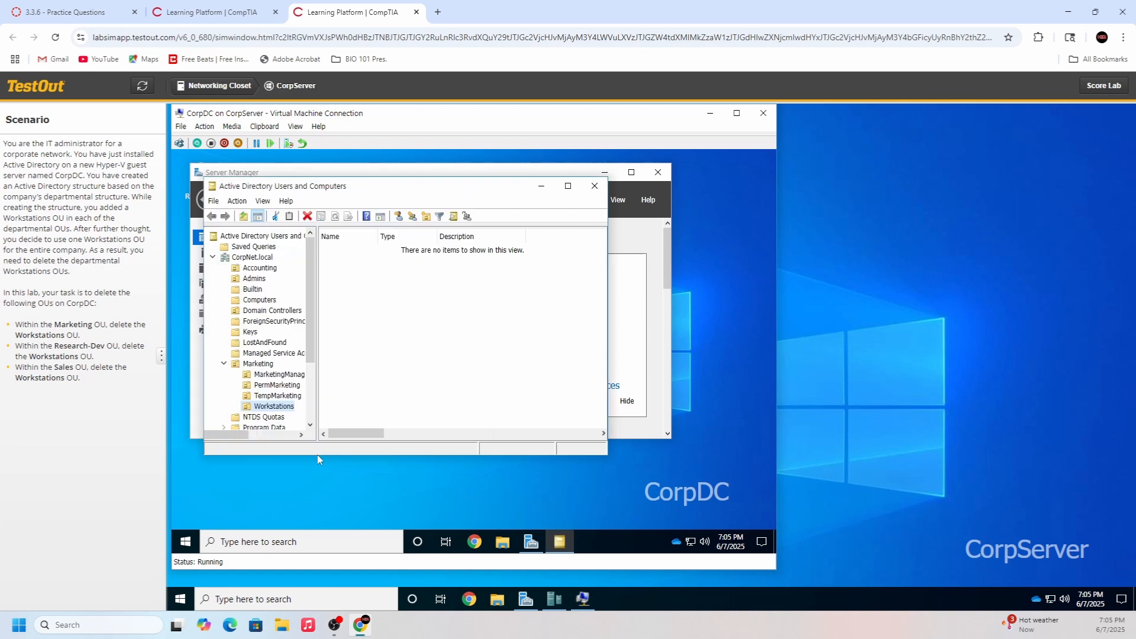
Step: Delete the Workstations OU within the Marketing OU and confirm the deletion
right_click(271, 408)
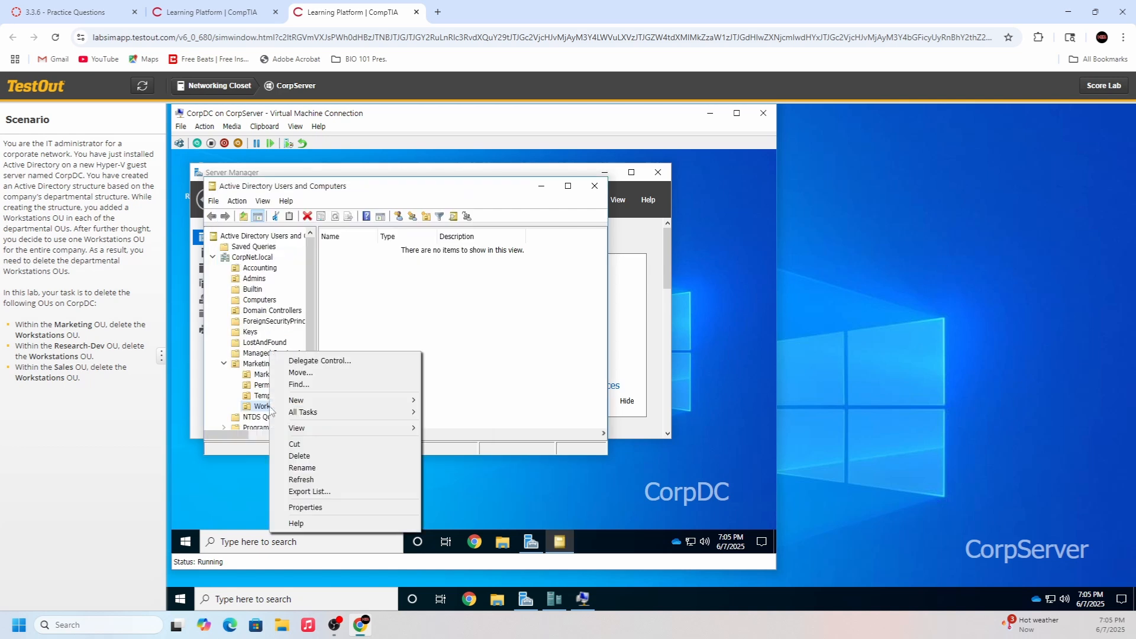
click(328, 456)
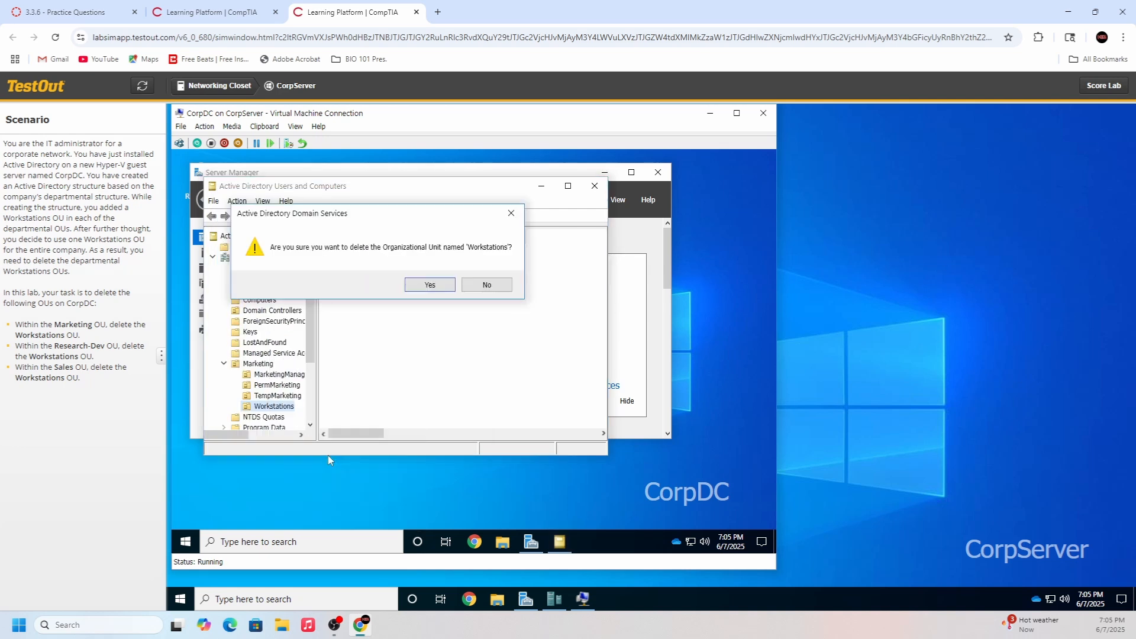
click(429, 285)
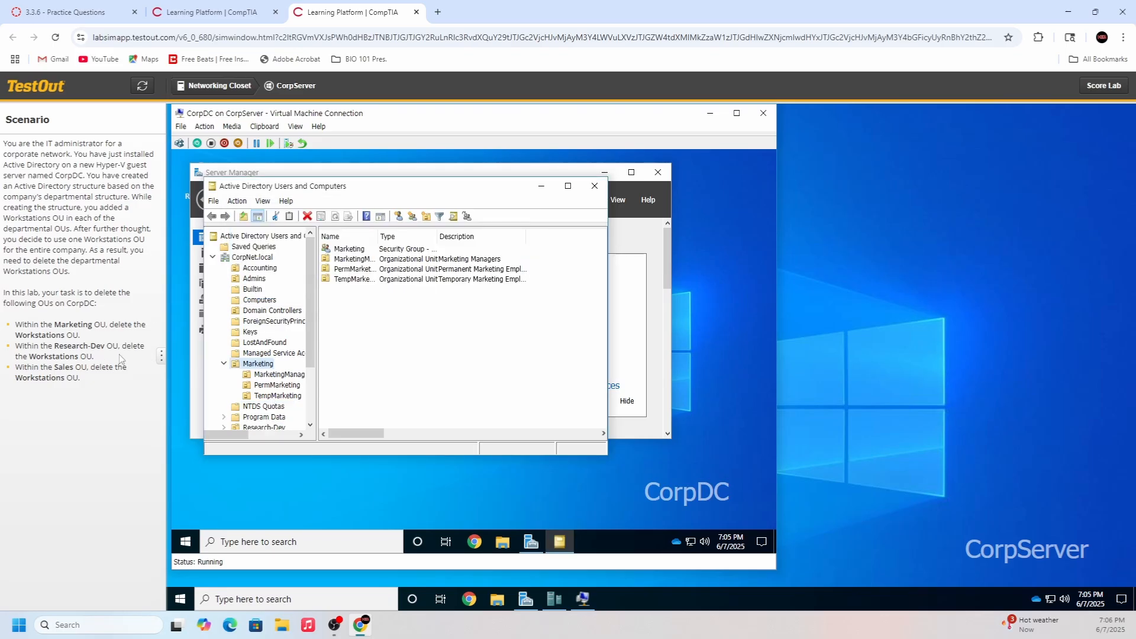
Step: Collapse the Marketing OU, and select and expand the Research-Dev OU in the domain tree
click(224, 364)
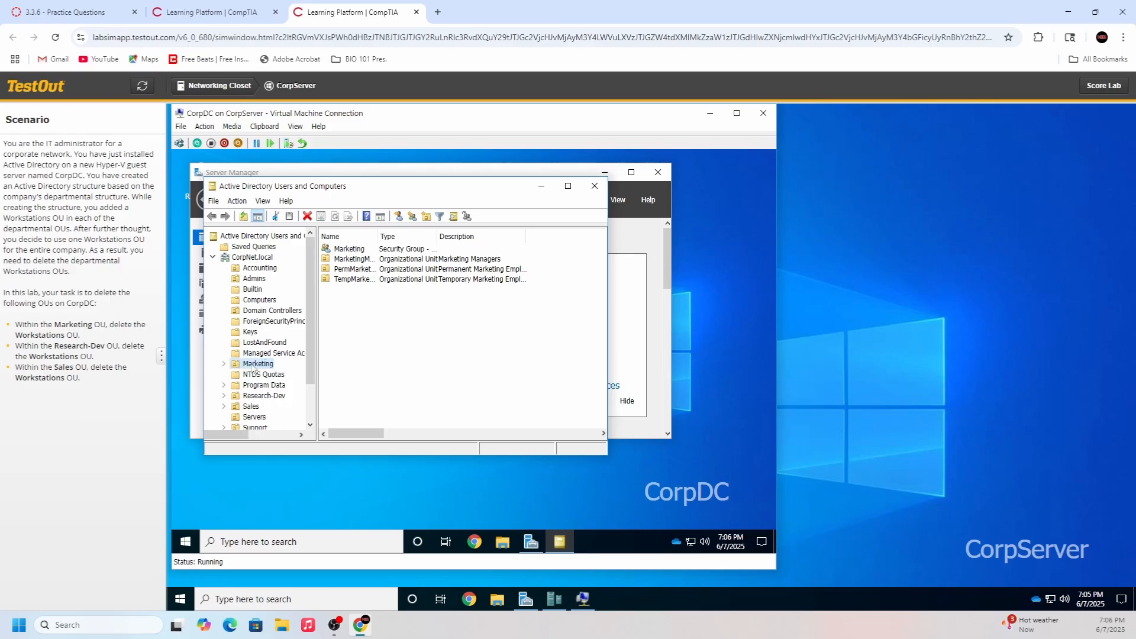
scroll(264, 382, down, 2)
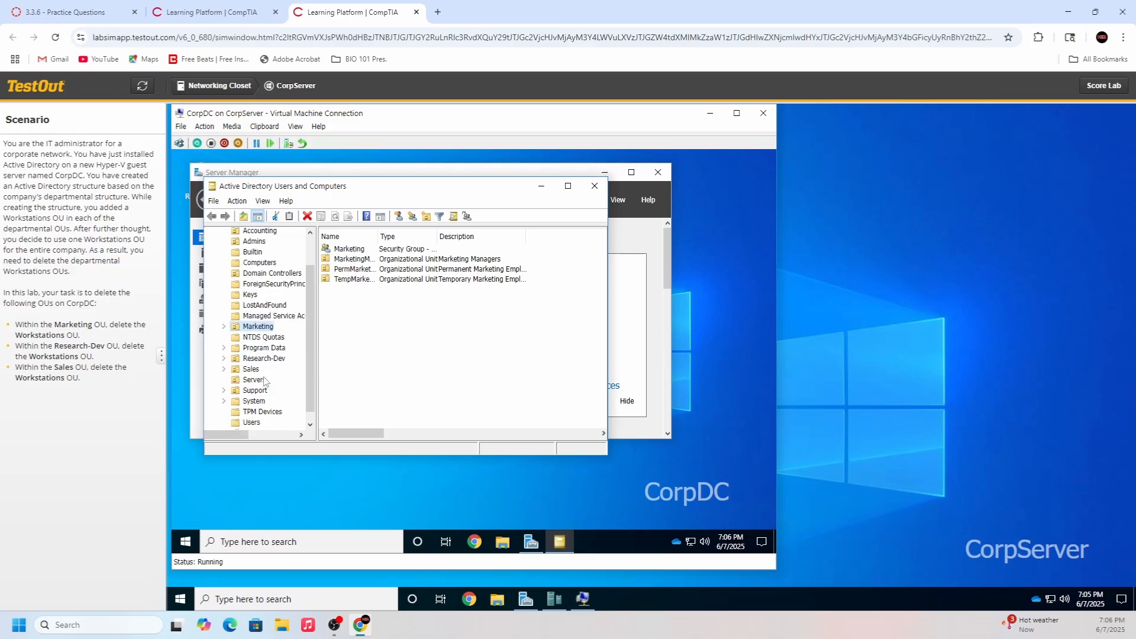
click(264, 358)
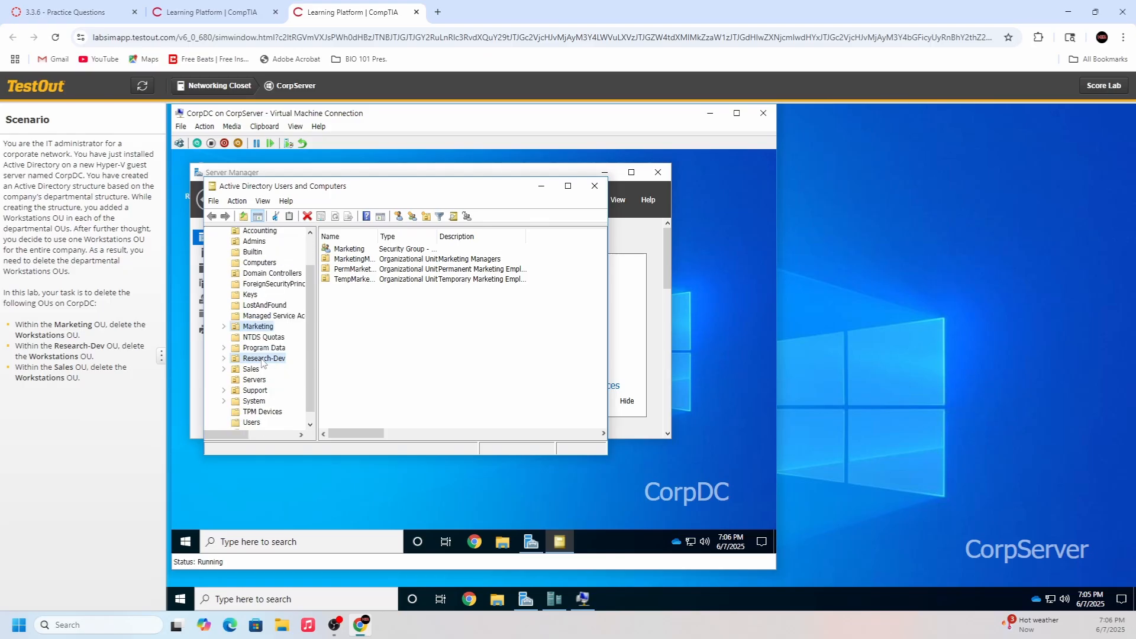
click(224, 359)
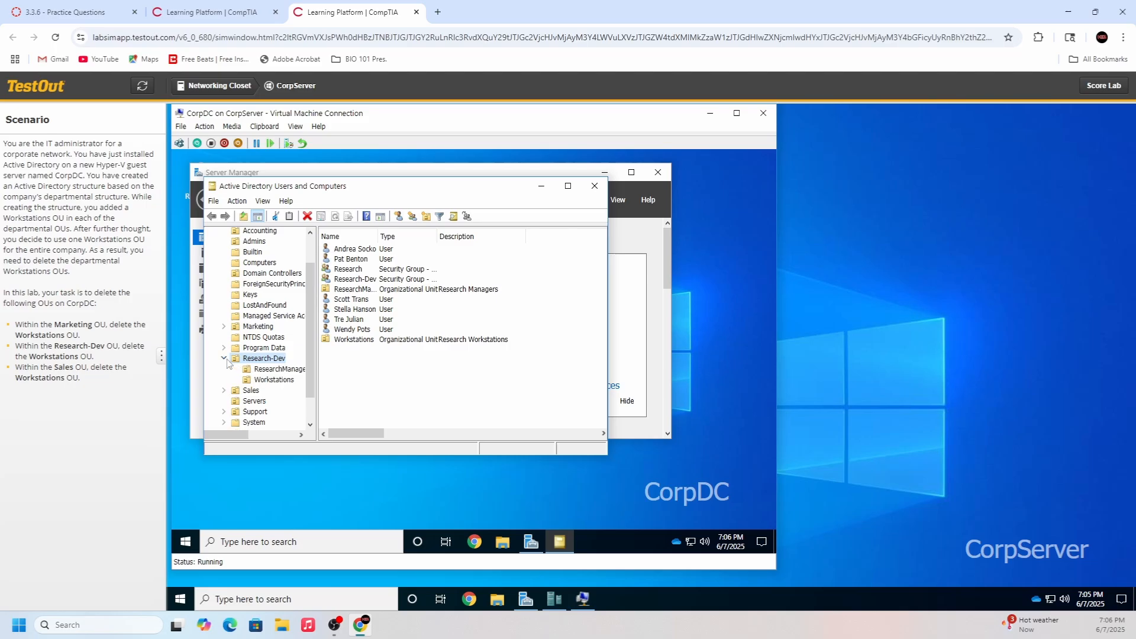
Step: Try to delete the Workstations OU within the Research-Dev OU without changing its deletion protection
right_click(274, 379)
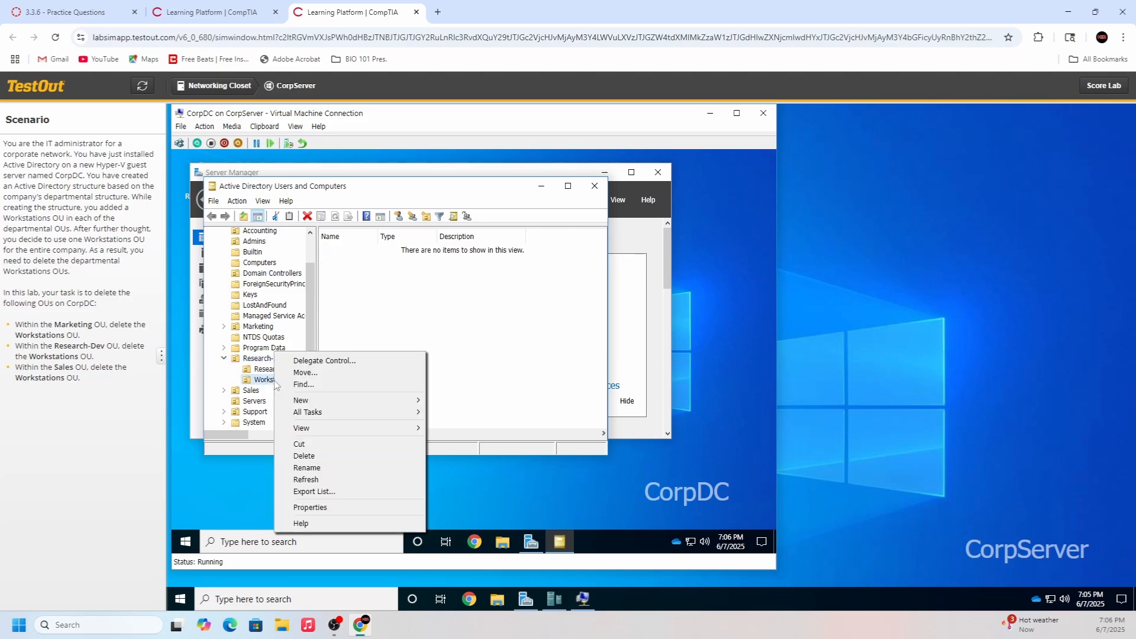
click(347, 457)
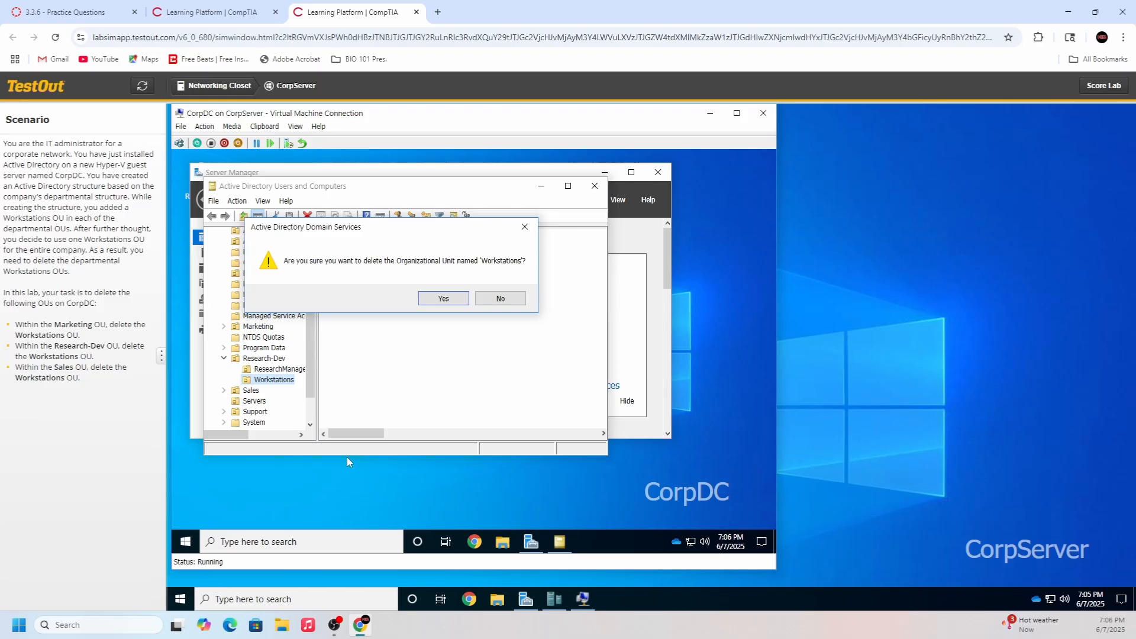
click(463, 301)
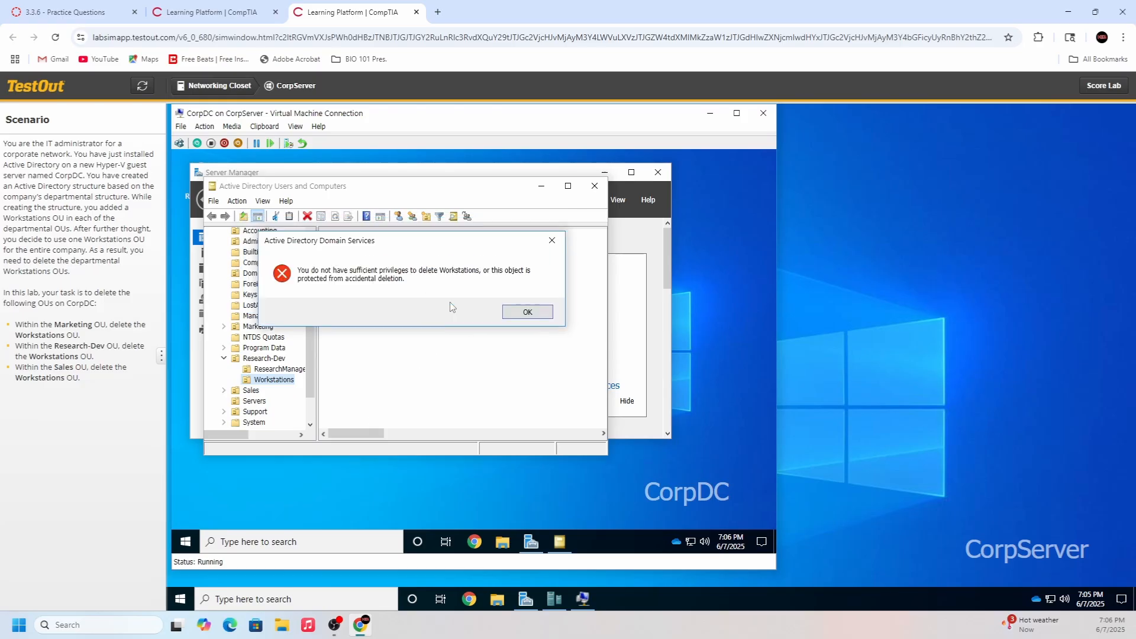
click(524, 312)
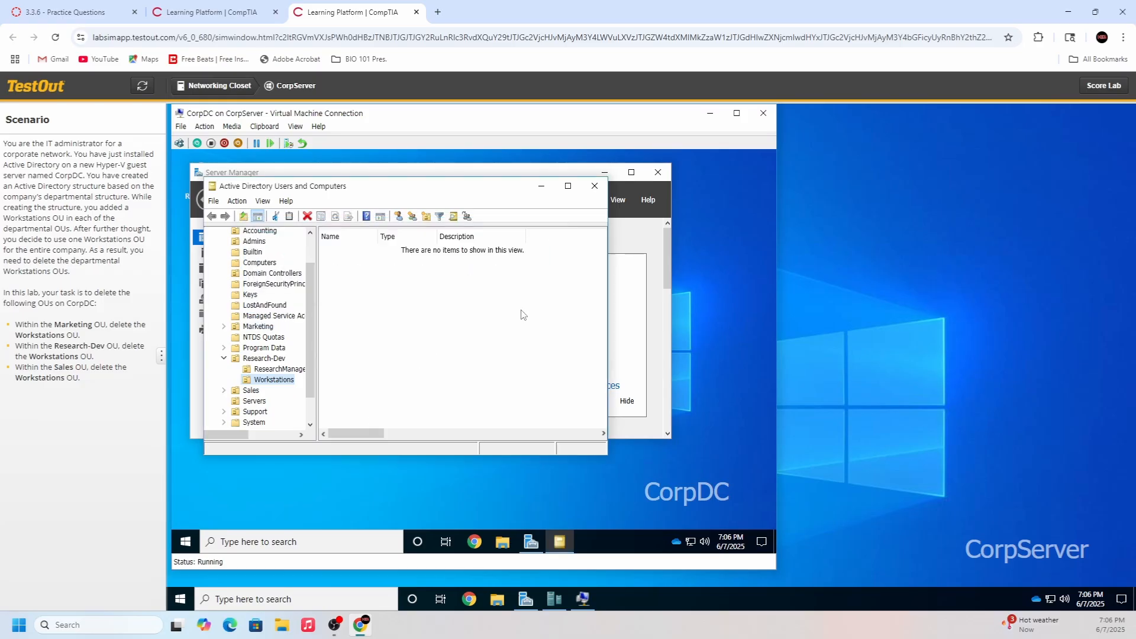
Step: Turn off protection from accidental deletion for the Workstations OU within the Research-Dev OU
right_click(261, 385)
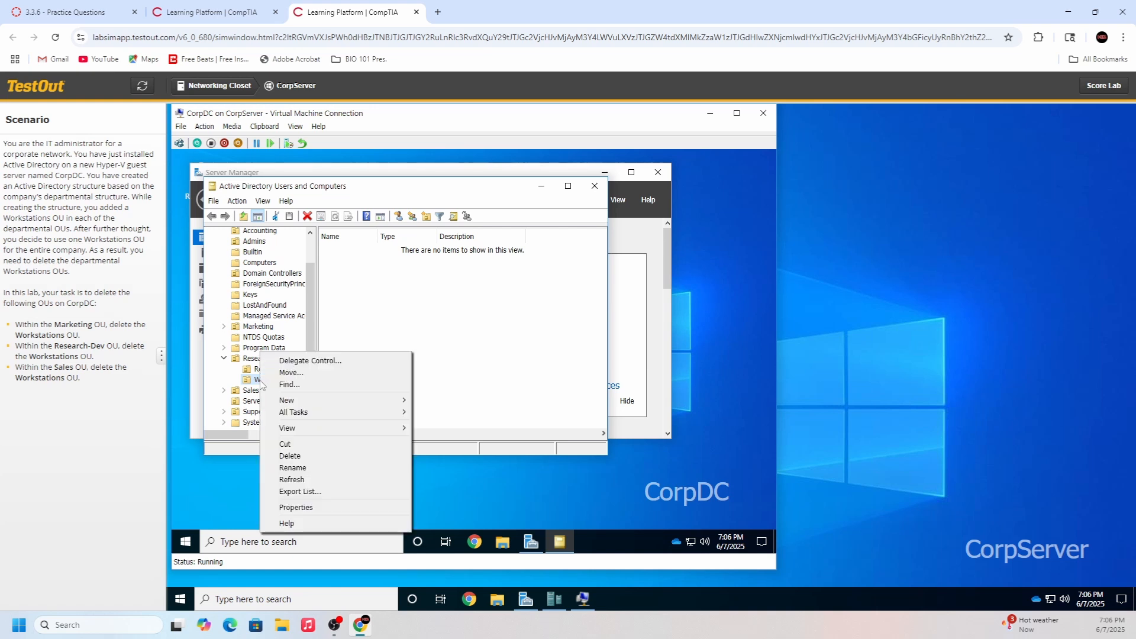
click(343, 507)
click(367, 275)
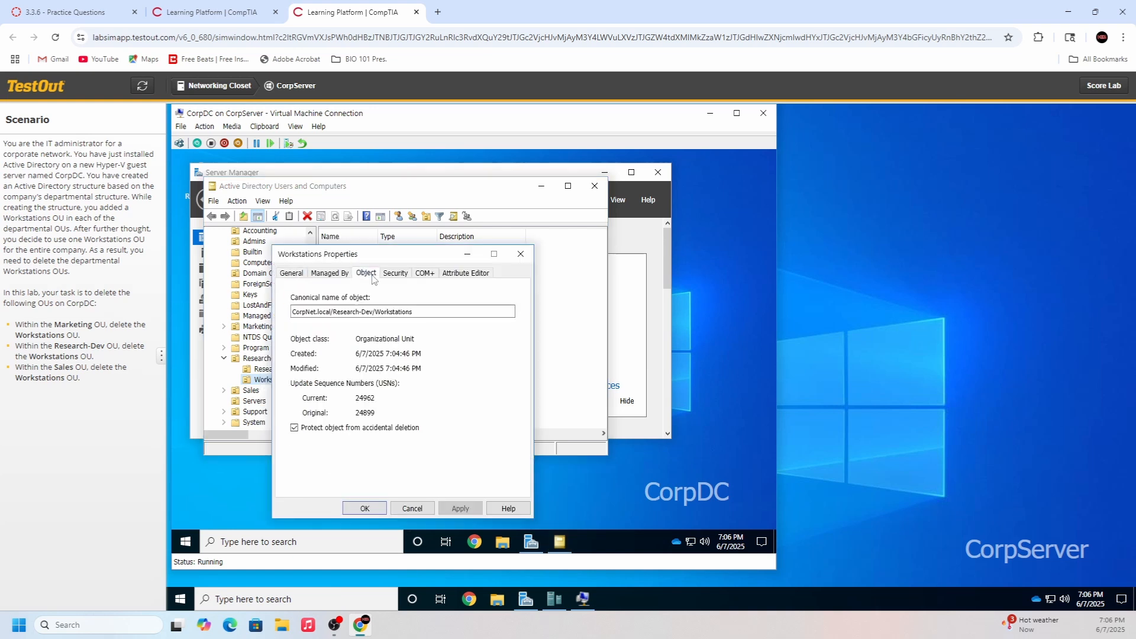
click(294, 428)
click(459, 509)
click(366, 508)
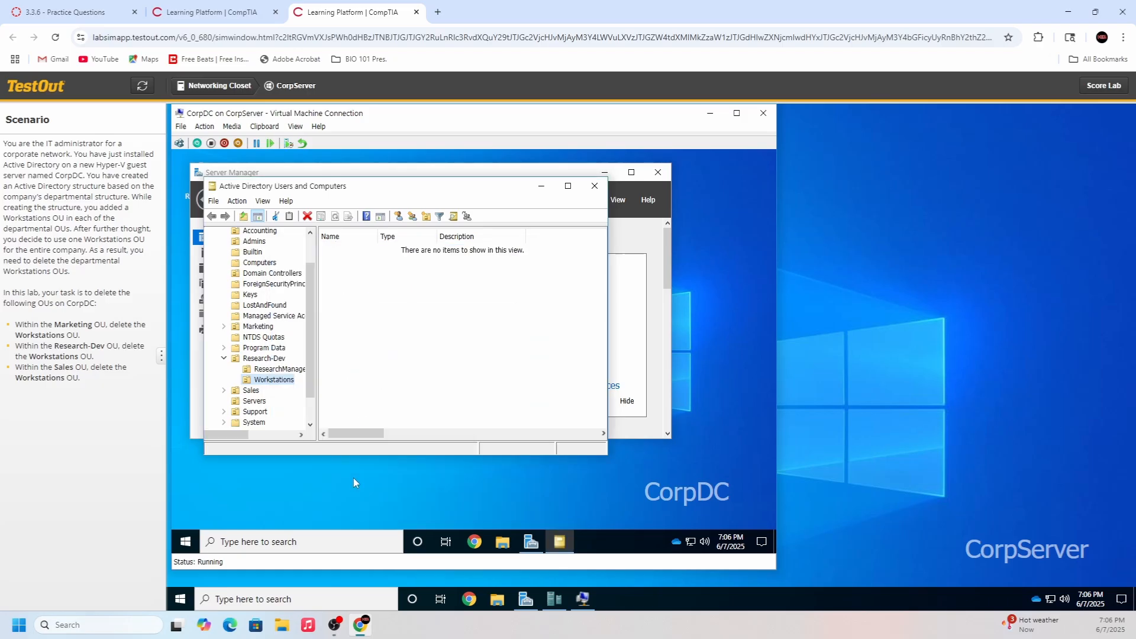
Step: Delete the Workstations OU within the Research-Dev OU and confirm the deletion
right_click(282, 381)
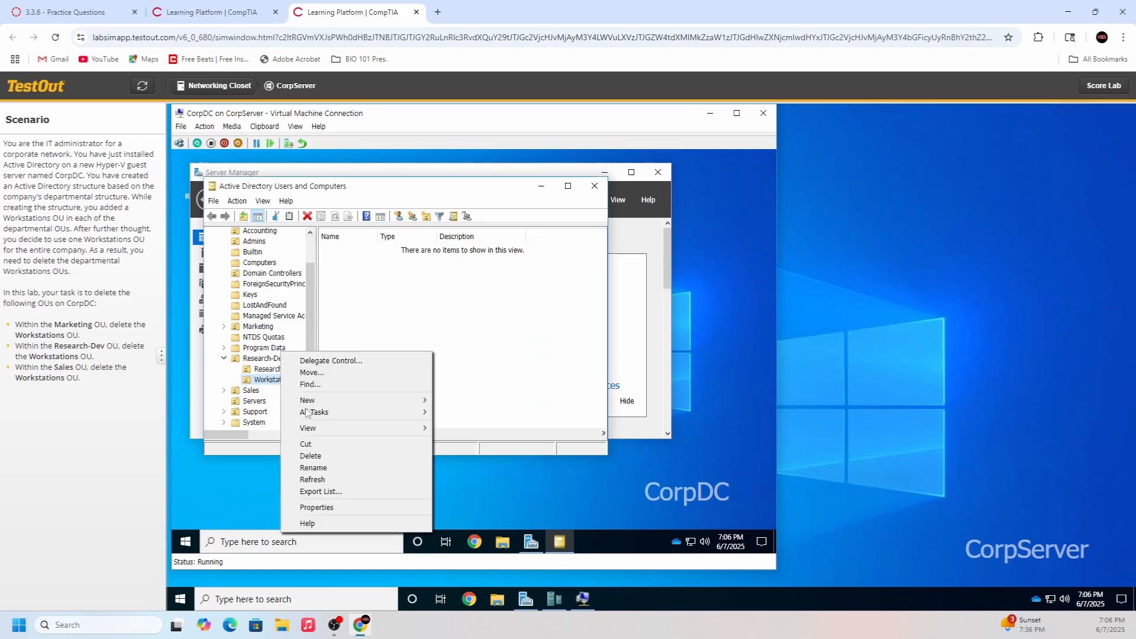
click(340, 454)
click(483, 336)
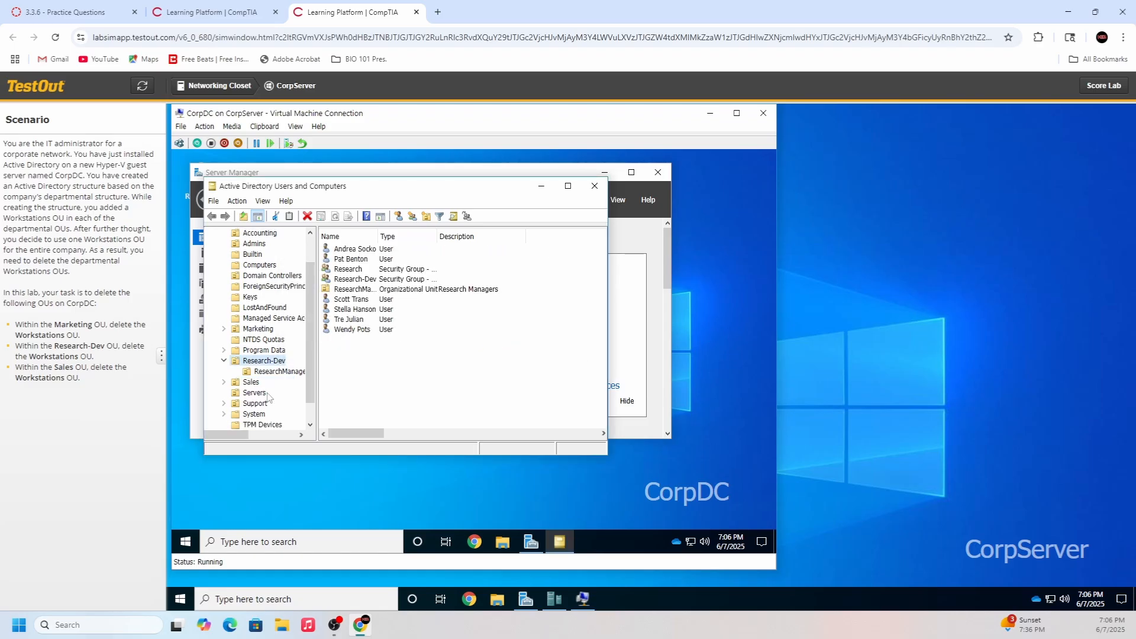
Step: Expand the Sales OU and turn off protection from accidental deletion for its Workstations OU
click(224, 383)
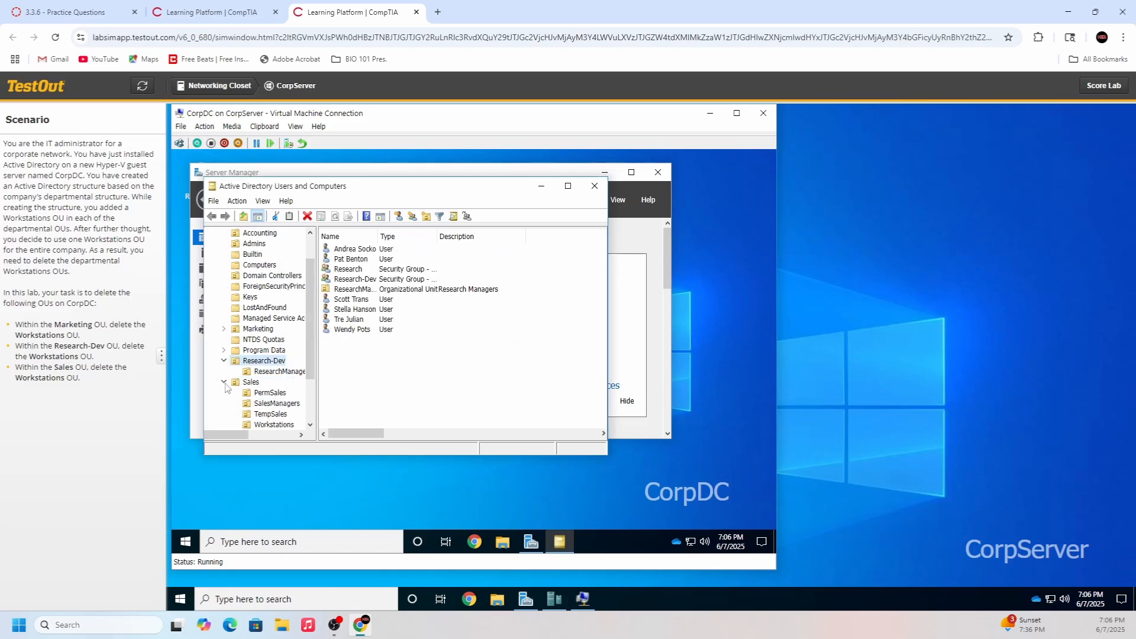
drag(311, 354, 311, 376)
click(283, 389)
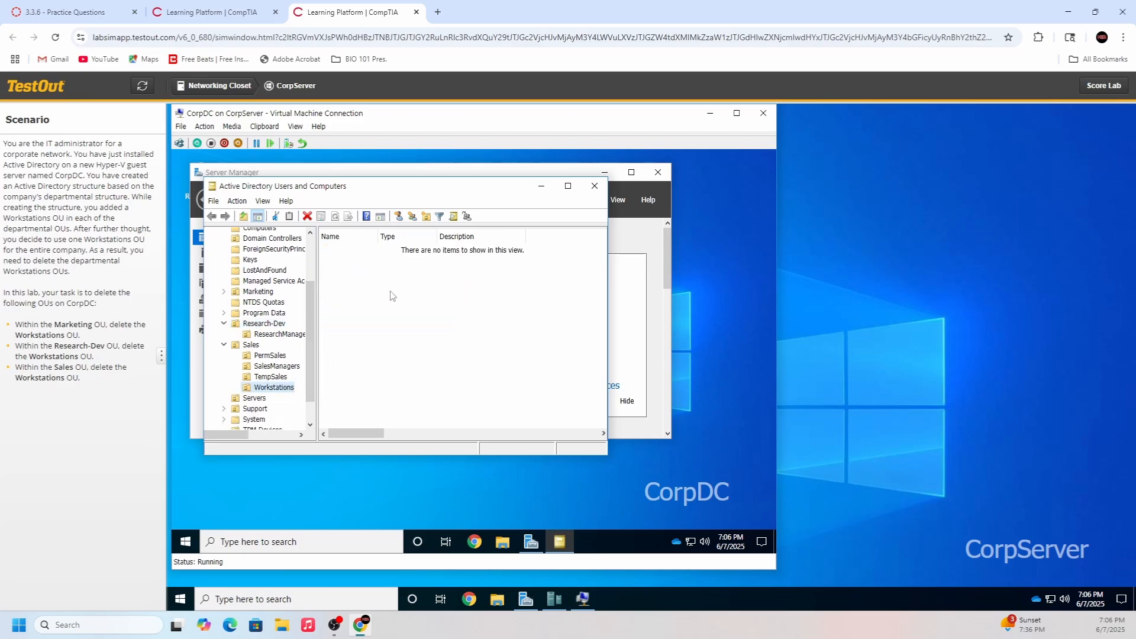
right_click(267, 390)
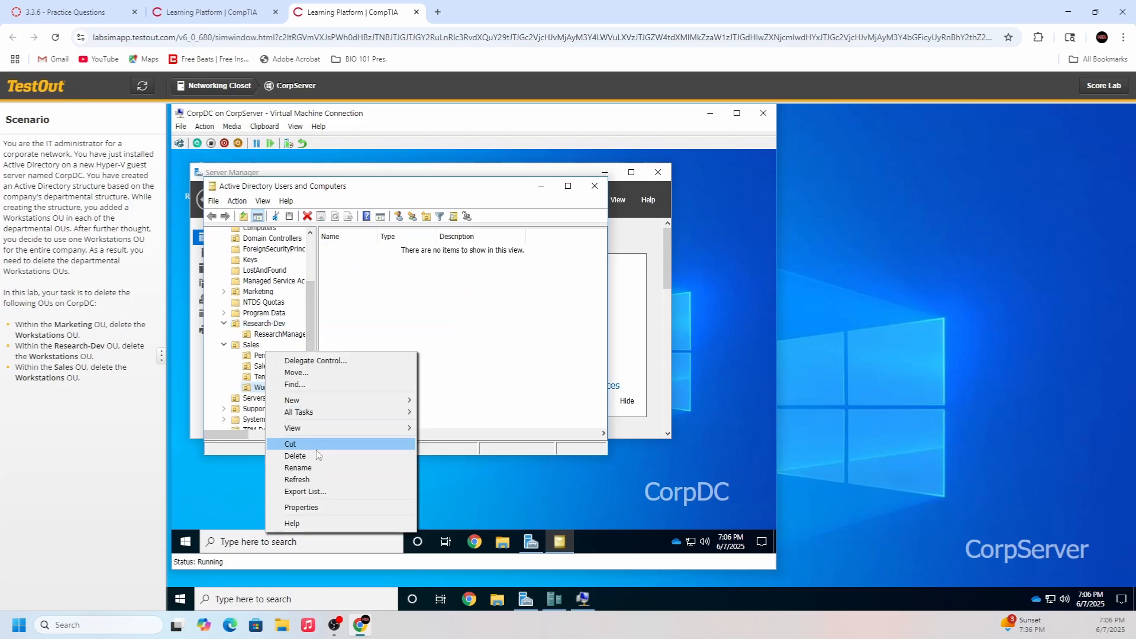
click(332, 506)
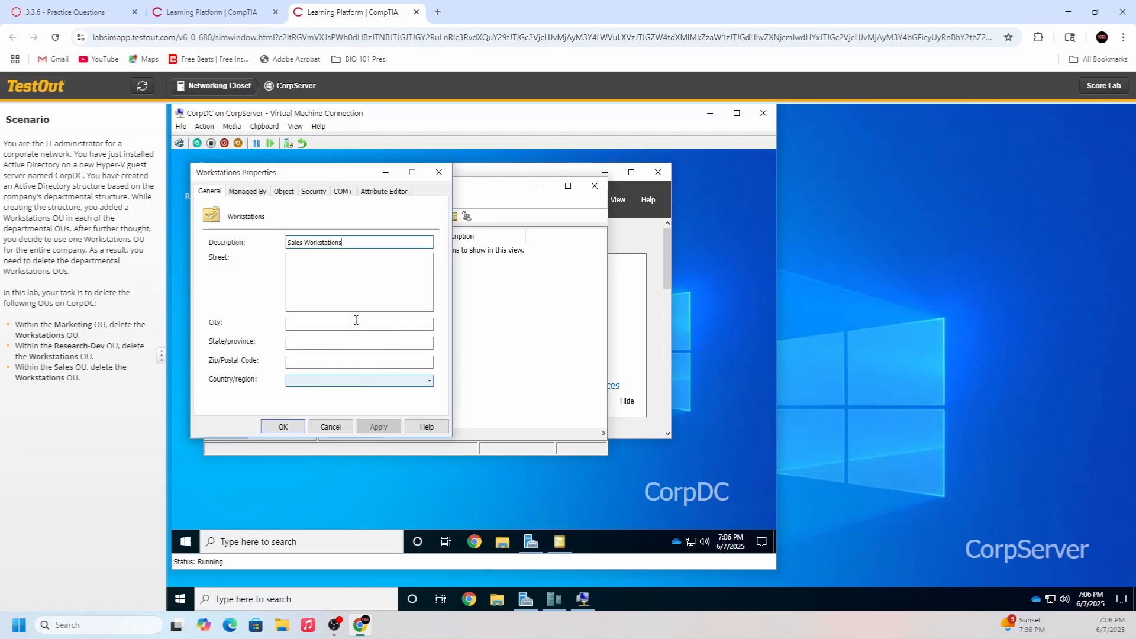
click(284, 192)
click(212, 347)
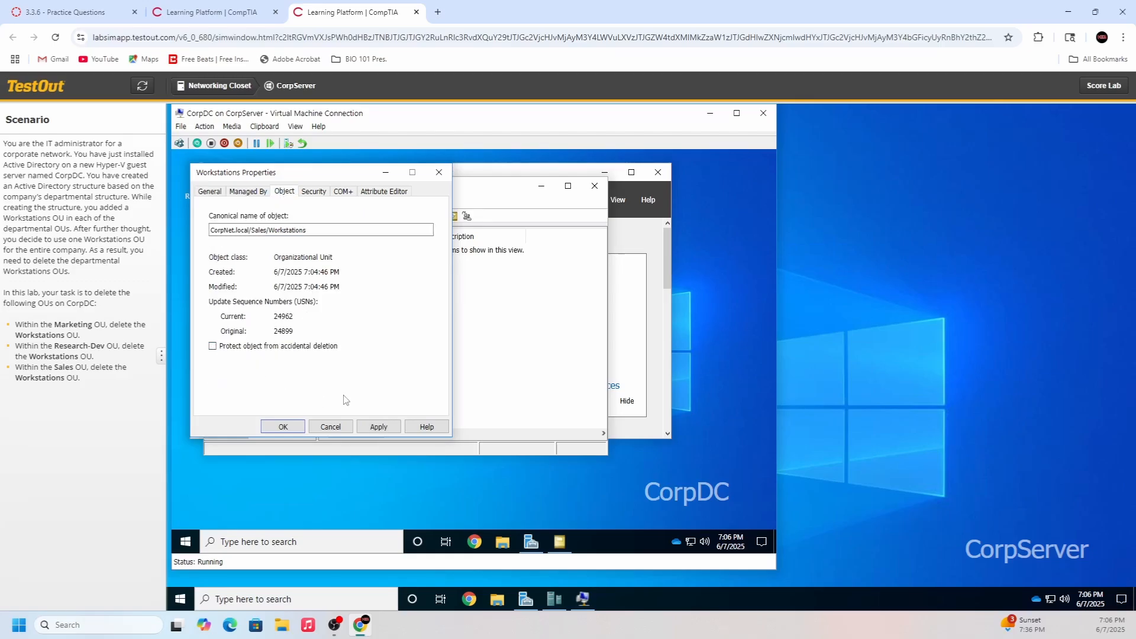
click(378, 427)
click(278, 427)
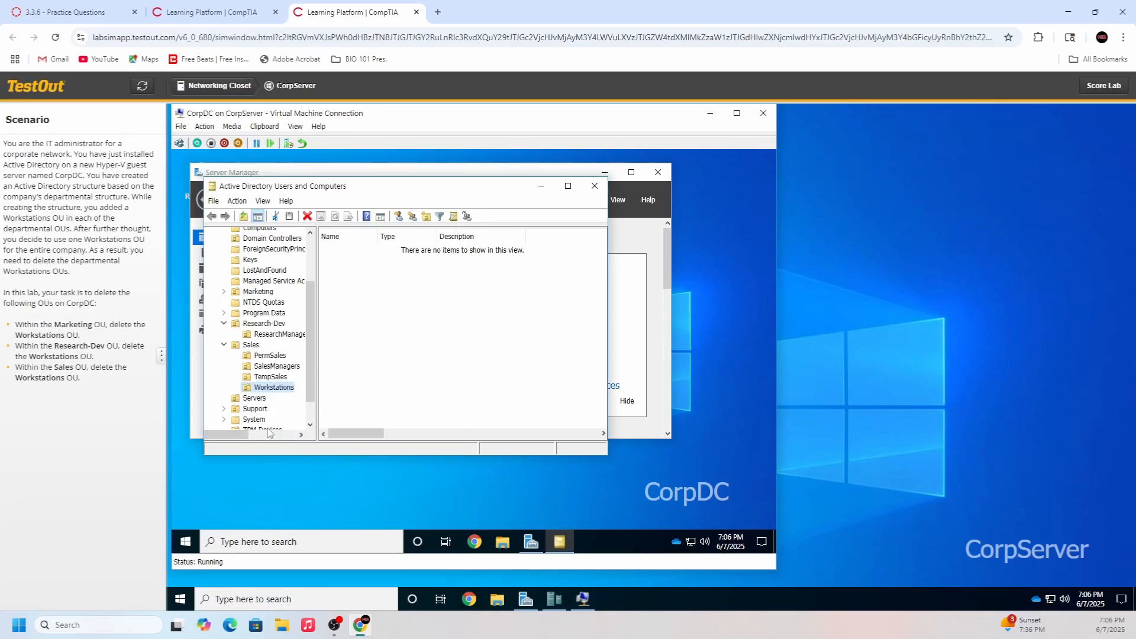
Step: Delete the Workstations OU within the Sales OU and confirm the deletion
right_click(279, 390)
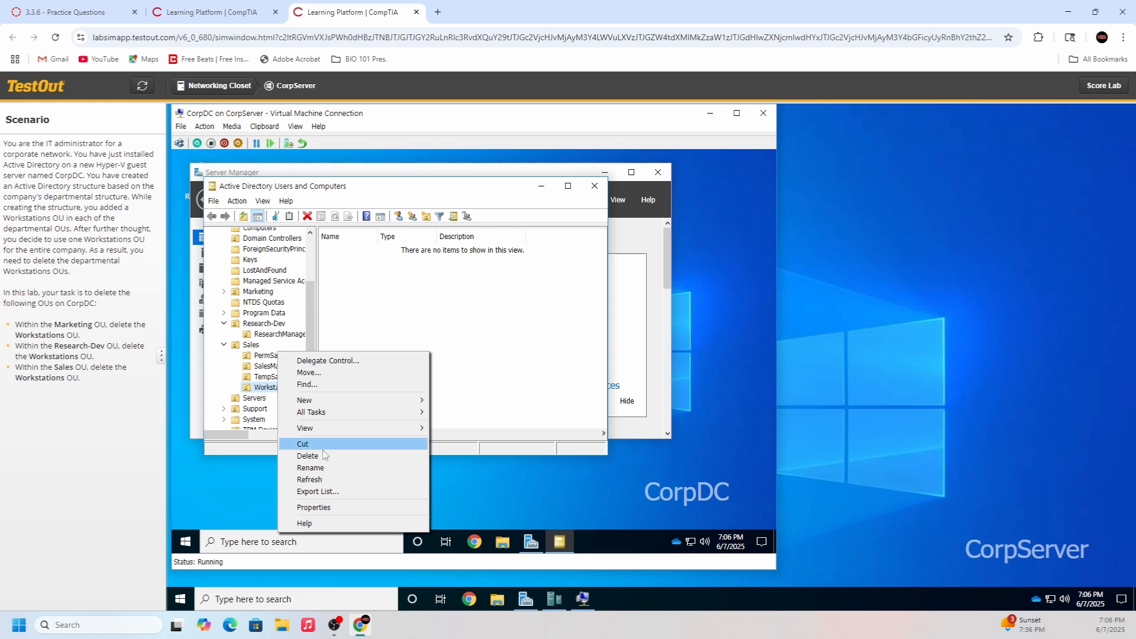
click(342, 455)
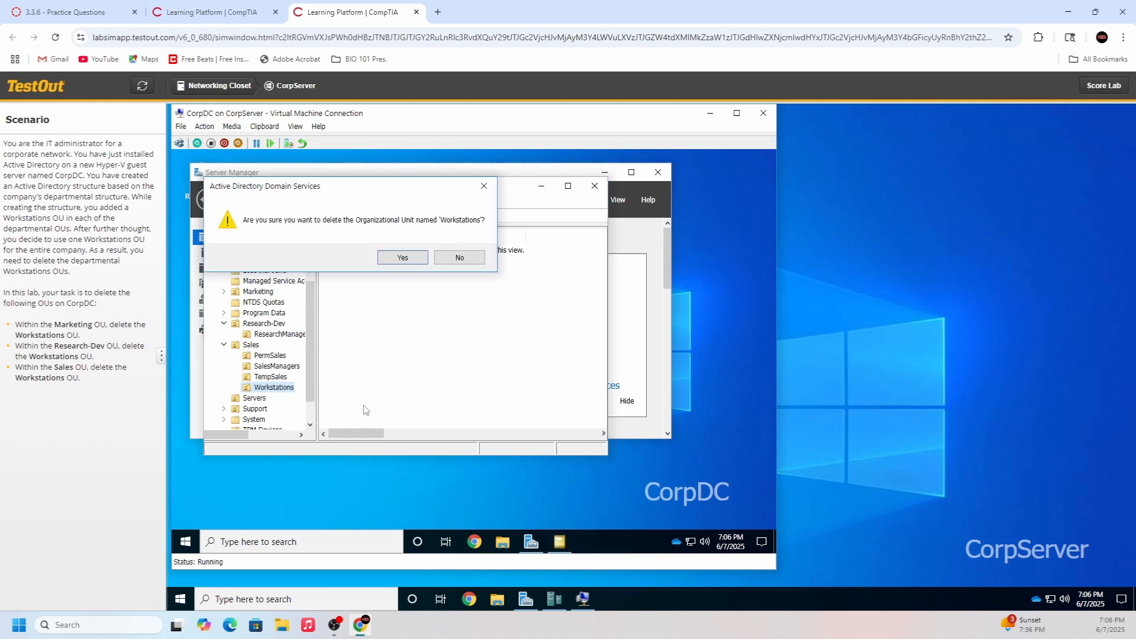
click(402, 257)
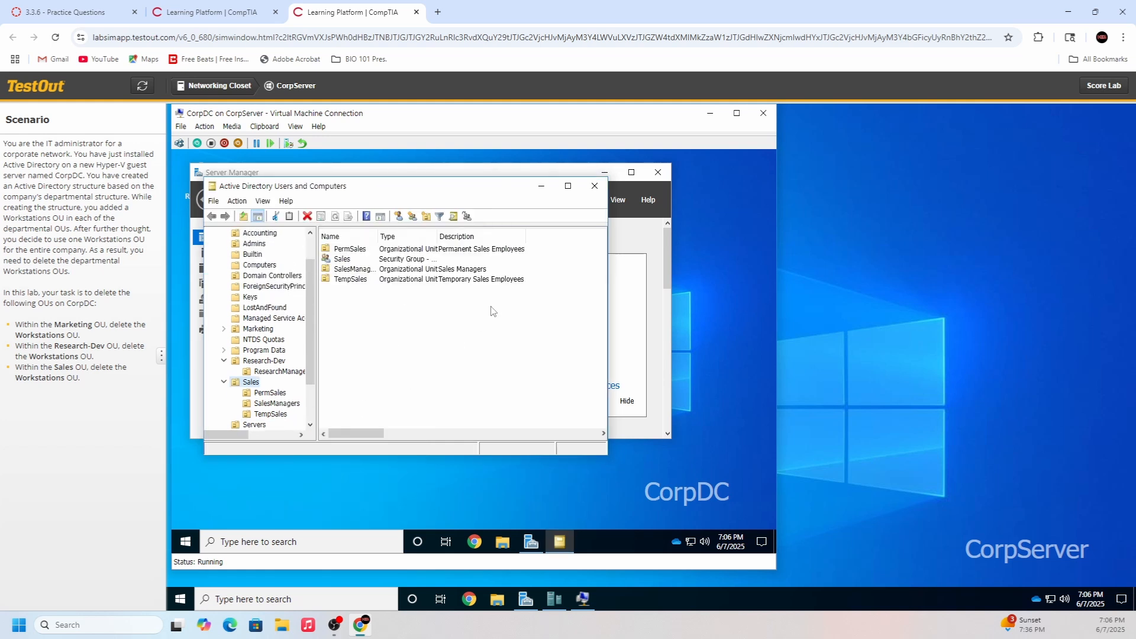
Step: Submit the Delete OUs lab for scoring and close the lab report
click(1113, 90)
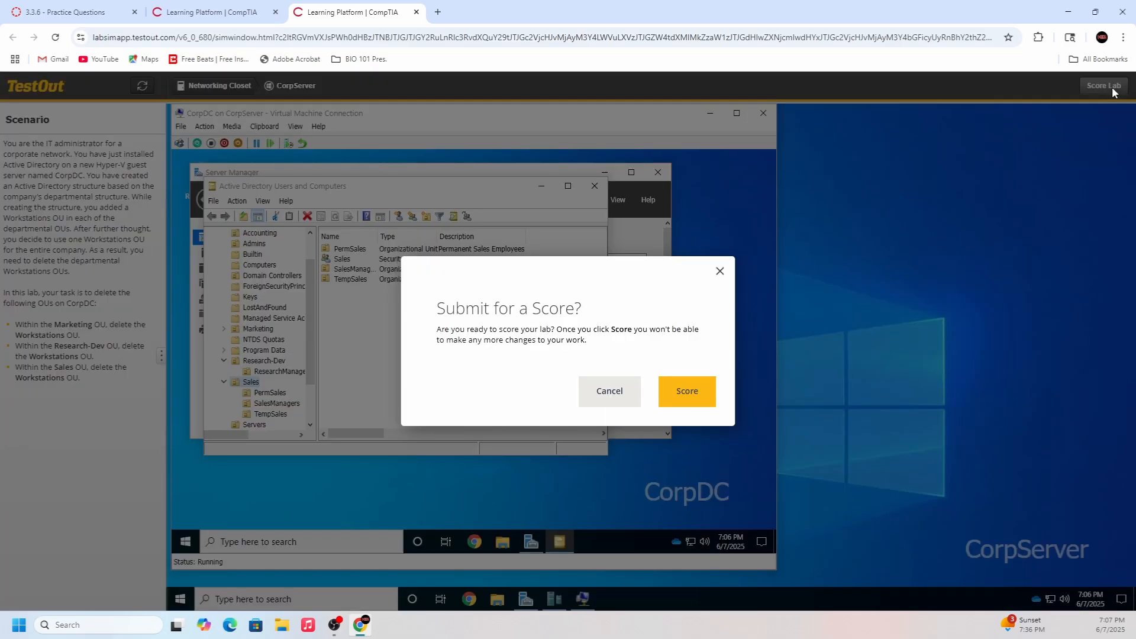
click(689, 392)
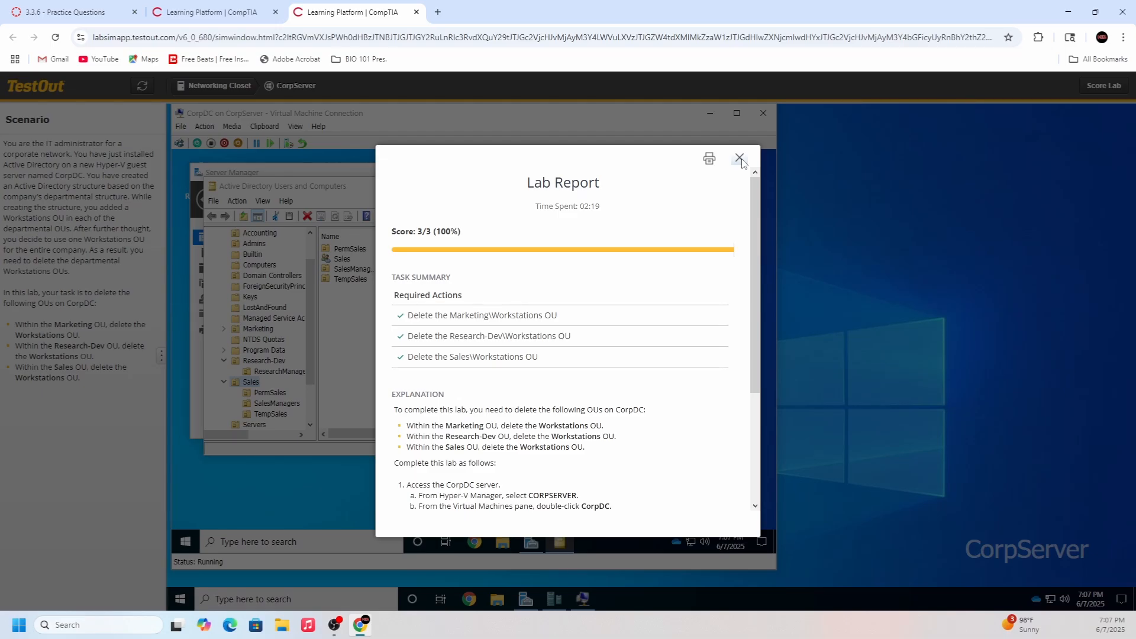
click(740, 158)
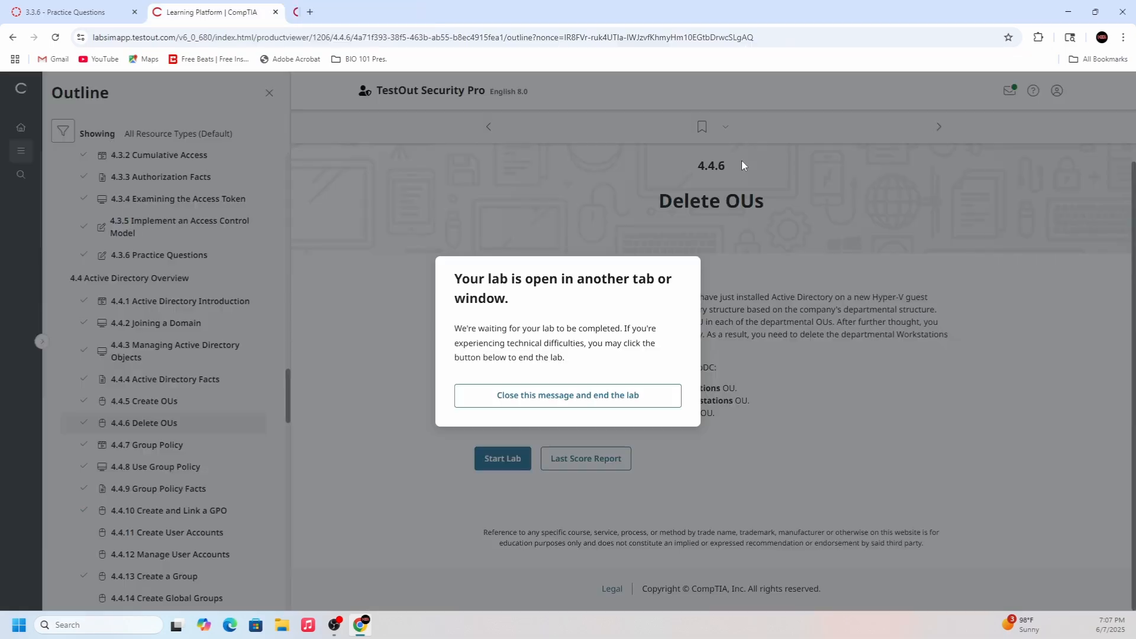